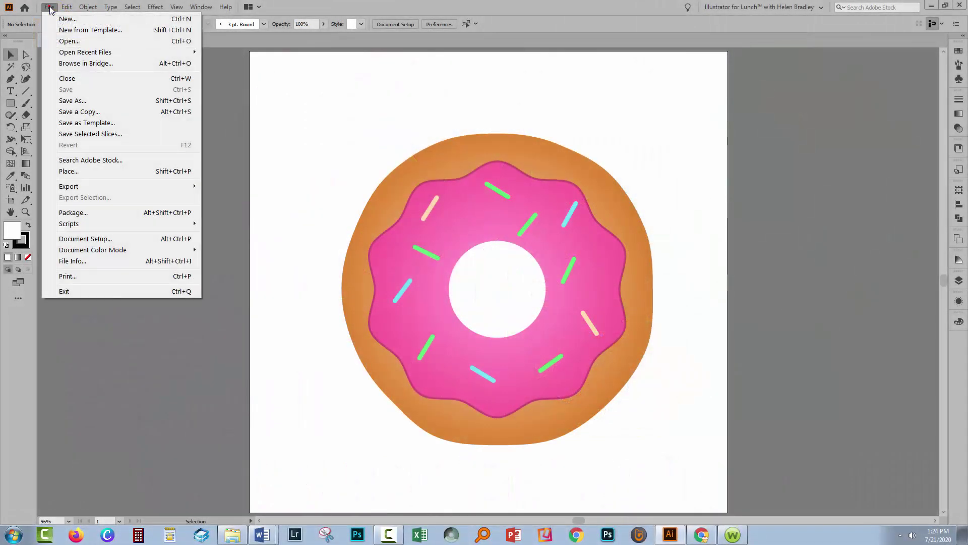
# Create a new blank Web-Large 1920 x 1080 px document (Untitled-3).
pyautogui.click(65, 19)
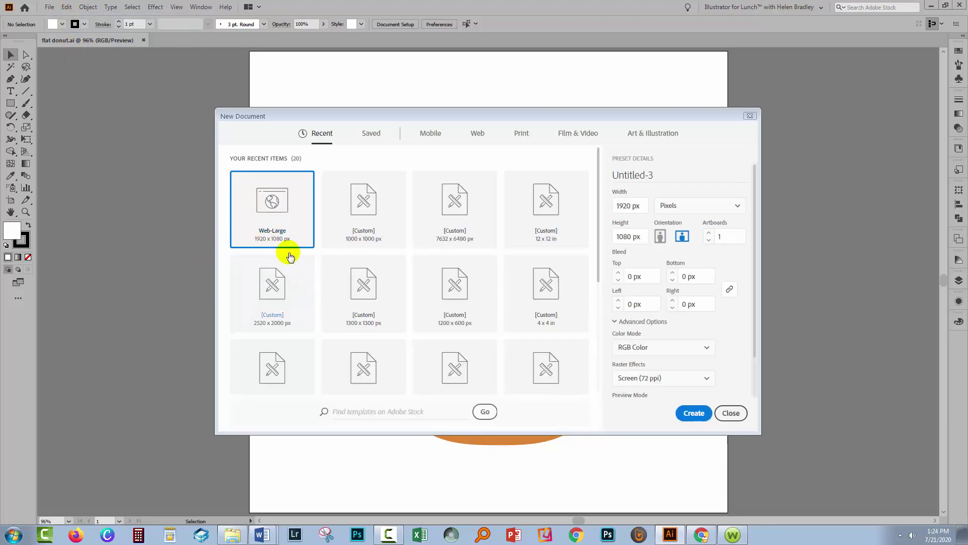
pyautogui.click(691, 414)
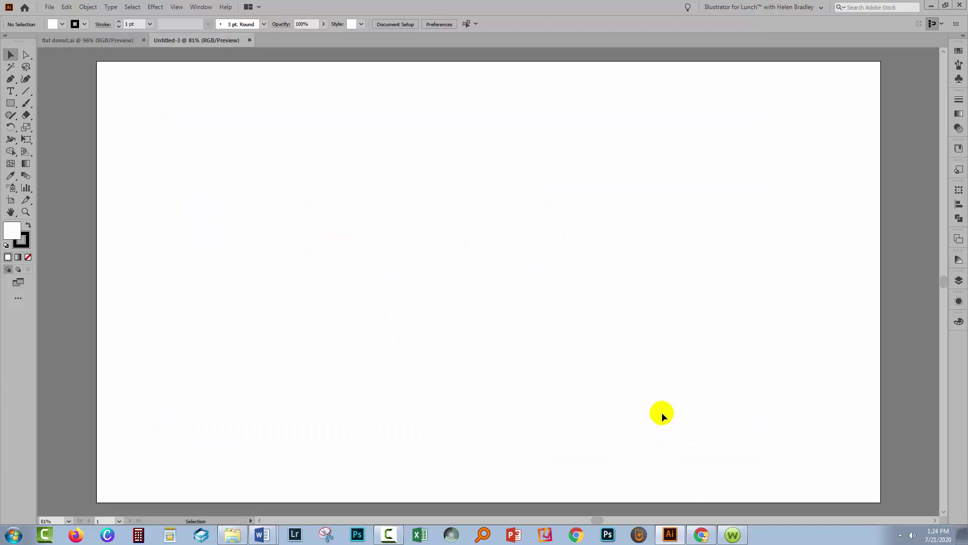
# Switch to Chrome and scroll through the Unsplash 'purple' photo results.
pyautogui.click(700, 540)
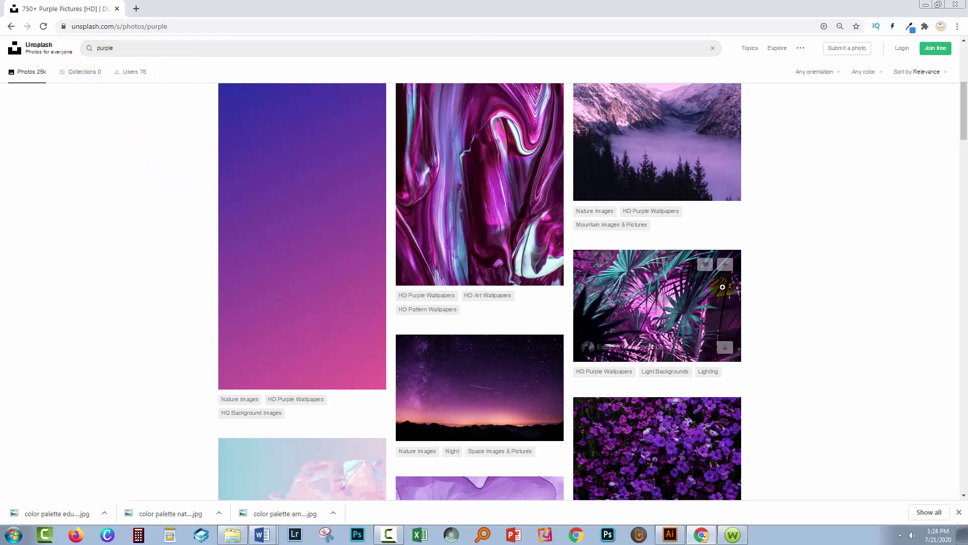
pyautogui.scroll(5, 829, 344)
pyautogui.scroll(-2, 829, 344)
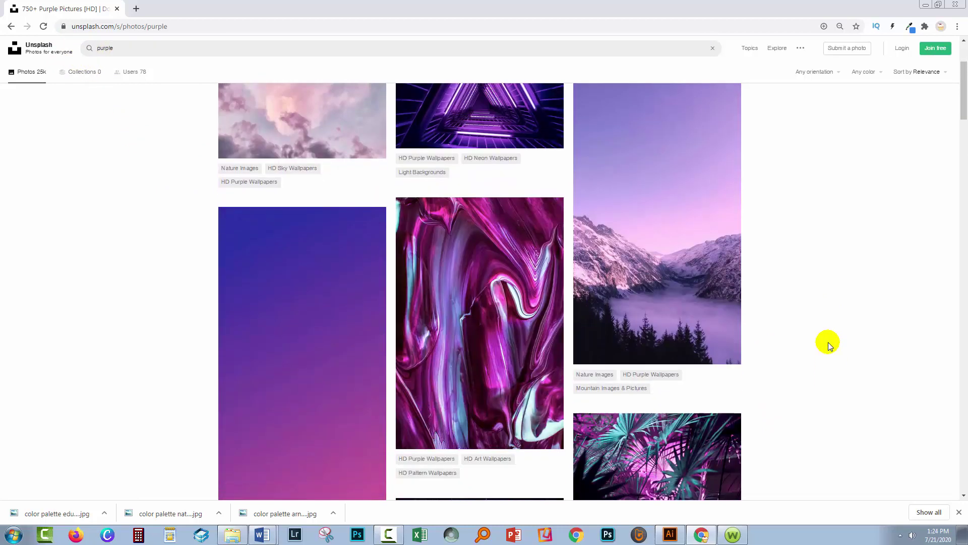
pyautogui.scroll(-5, 829, 342)
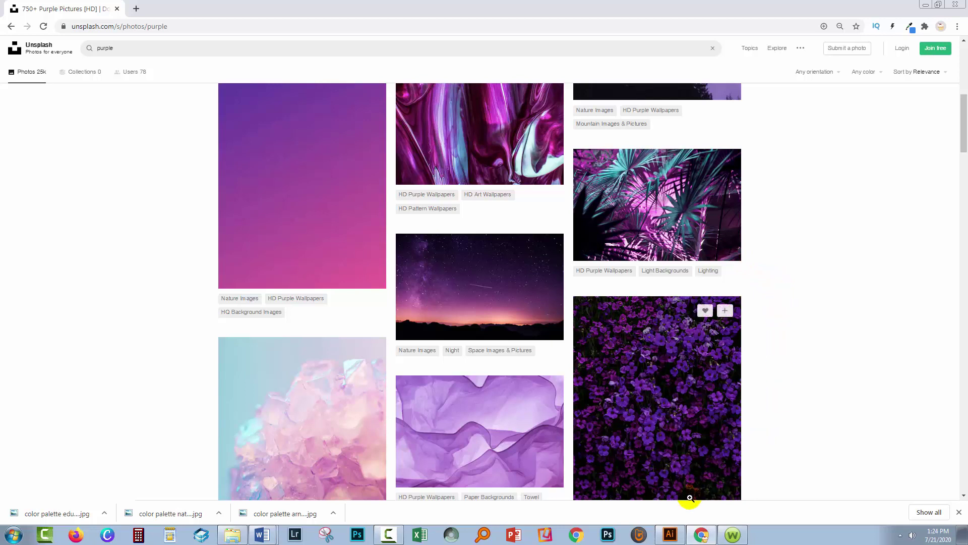
# Place the palm leaf colour palette JPG on the Untitled-3 artboard, dragging it out to size.
pyautogui.click(669, 539)
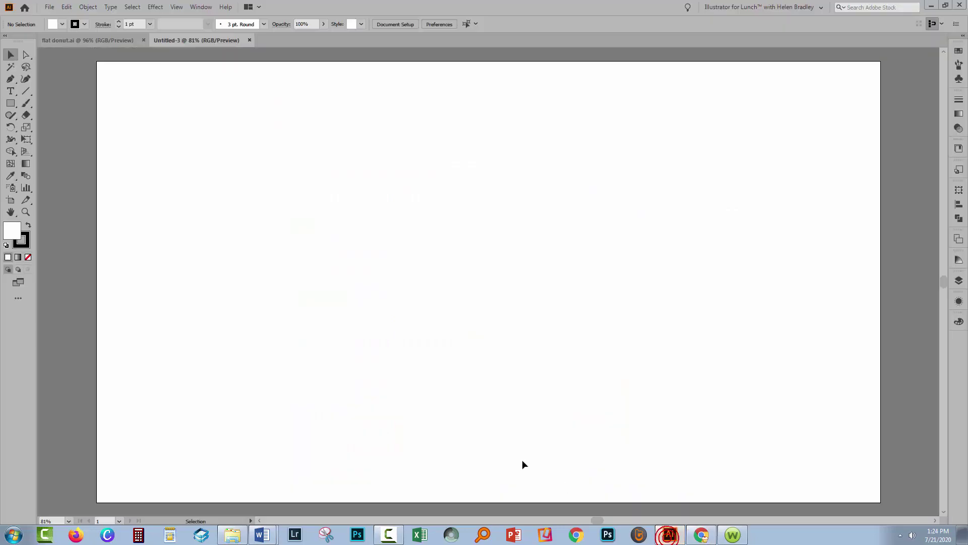
pyautogui.click(50, 8)
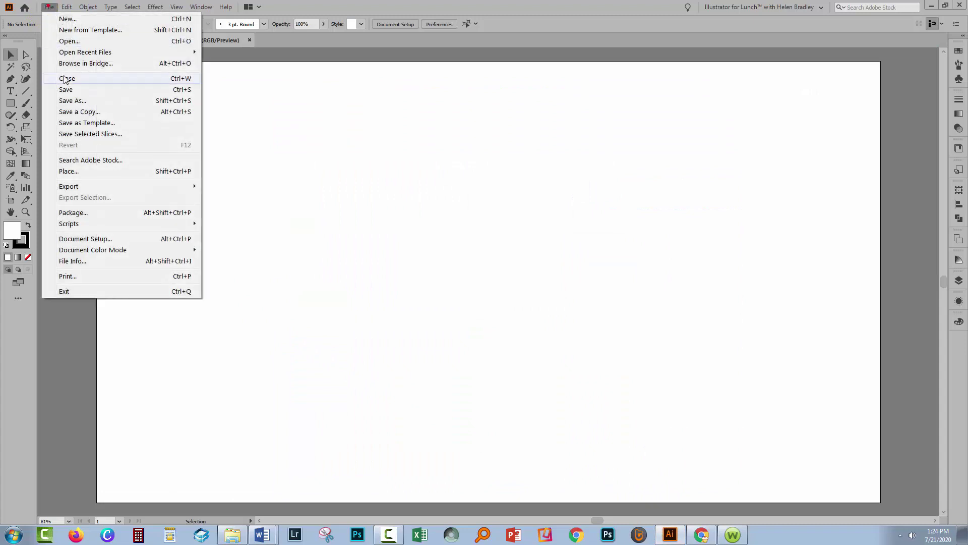
pyautogui.click(79, 174)
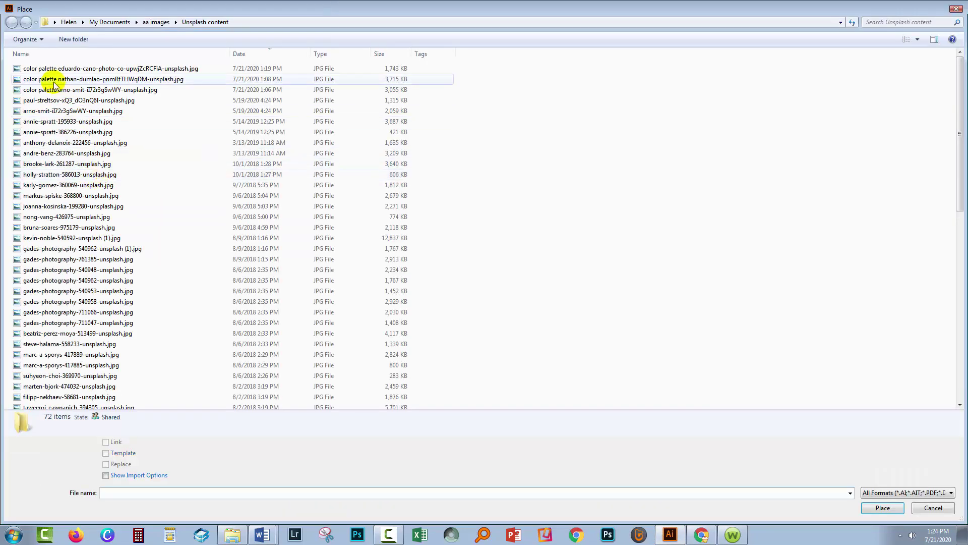
pyautogui.click(59, 67)
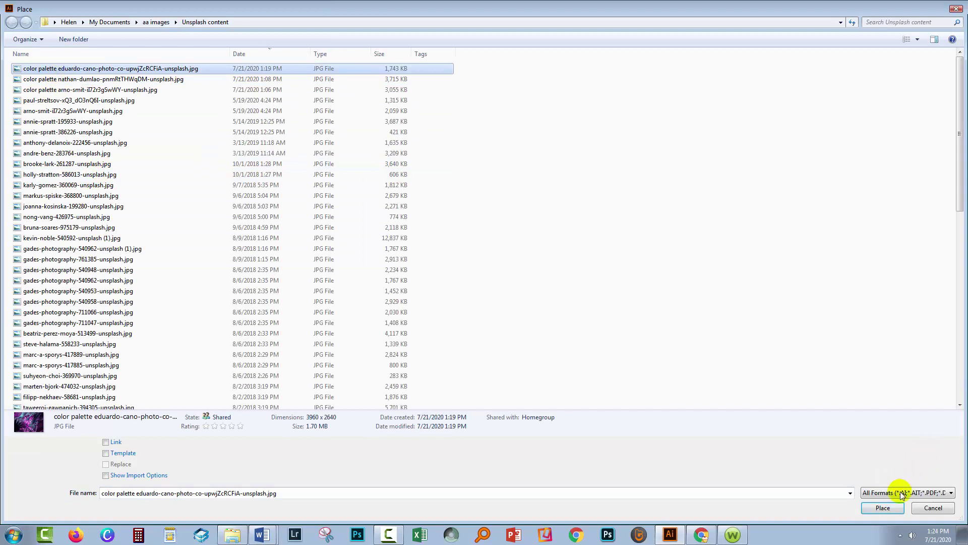
pyautogui.click(881, 509)
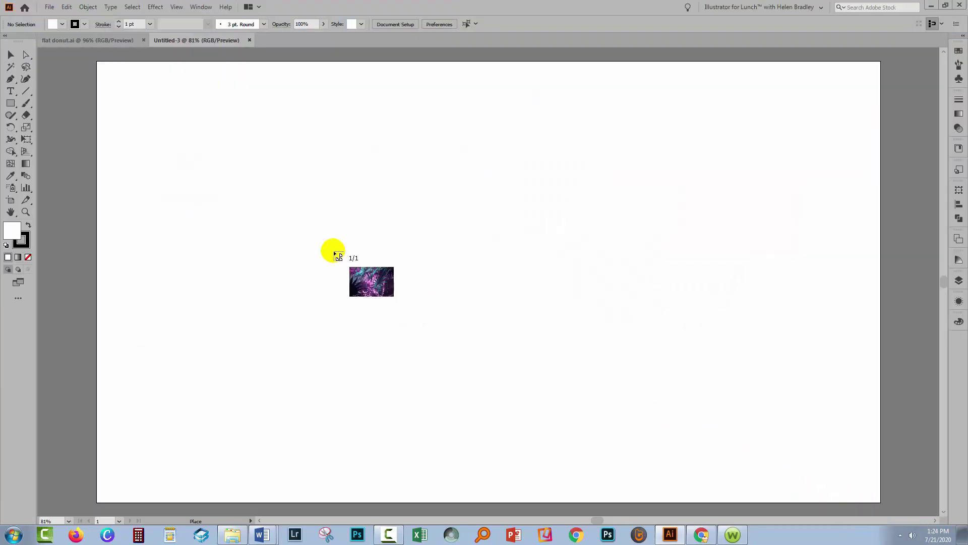
pyautogui.moveTo(147, 99); pyautogui.dragTo(704, 451)
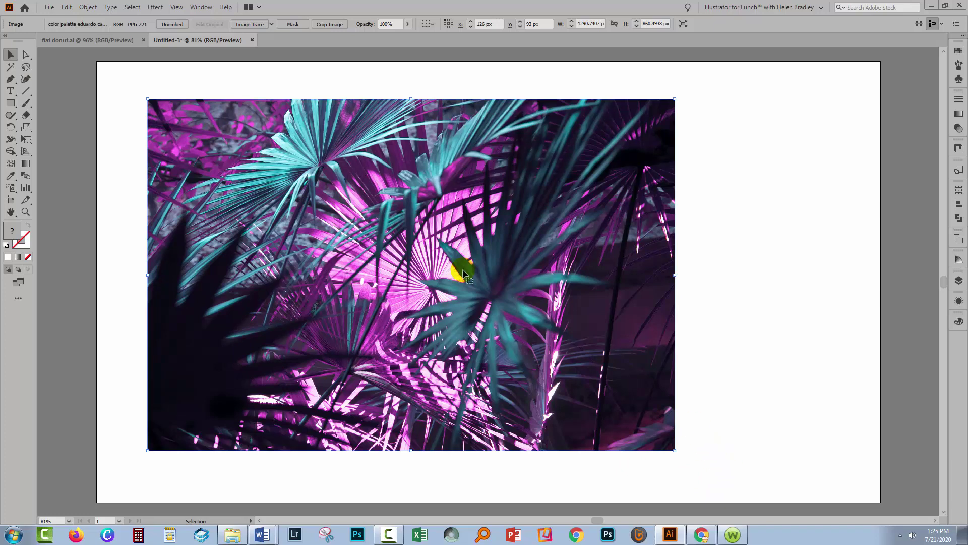
# Rasterize the placed photo with RGB and Screen (72 ppi) settings, then select it.
pyautogui.click(88, 6)
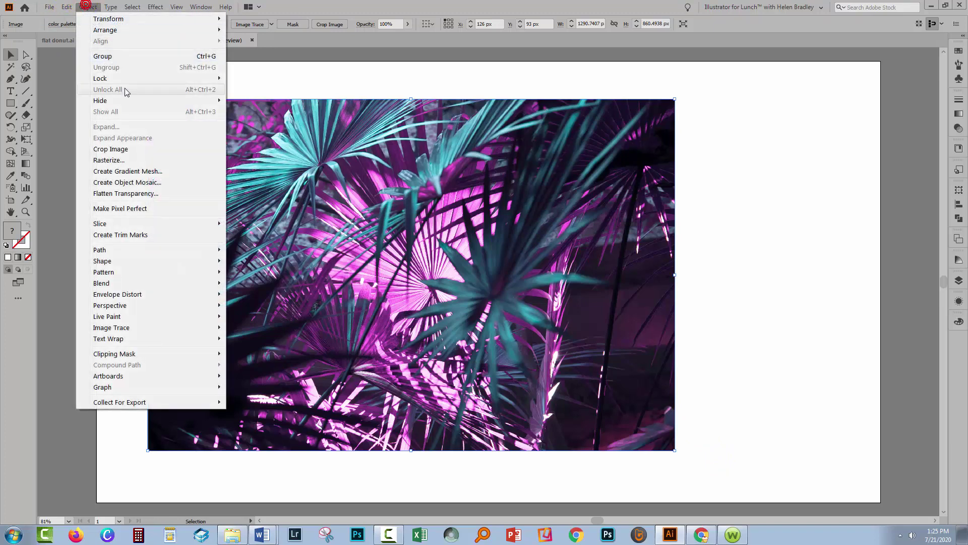
pyautogui.click(108, 160)
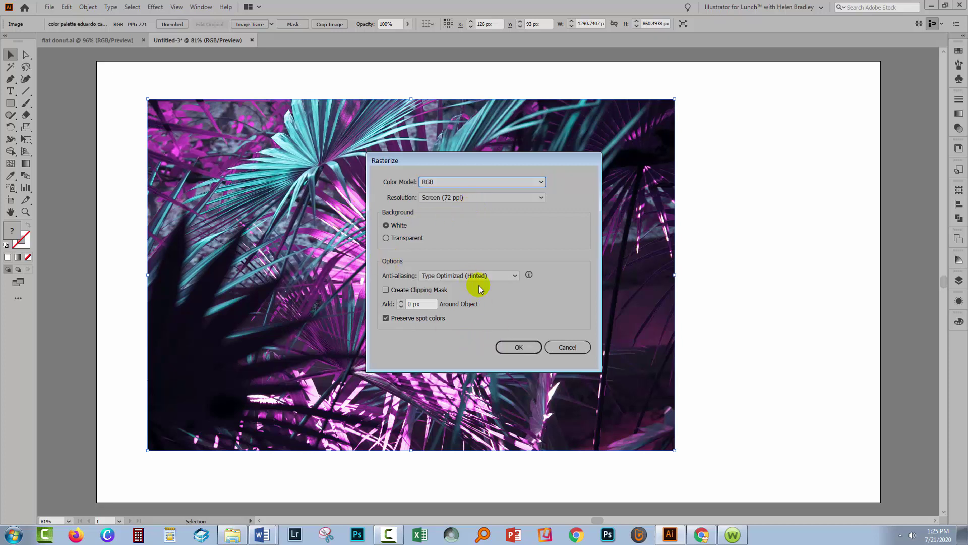
pyautogui.click(516, 353)
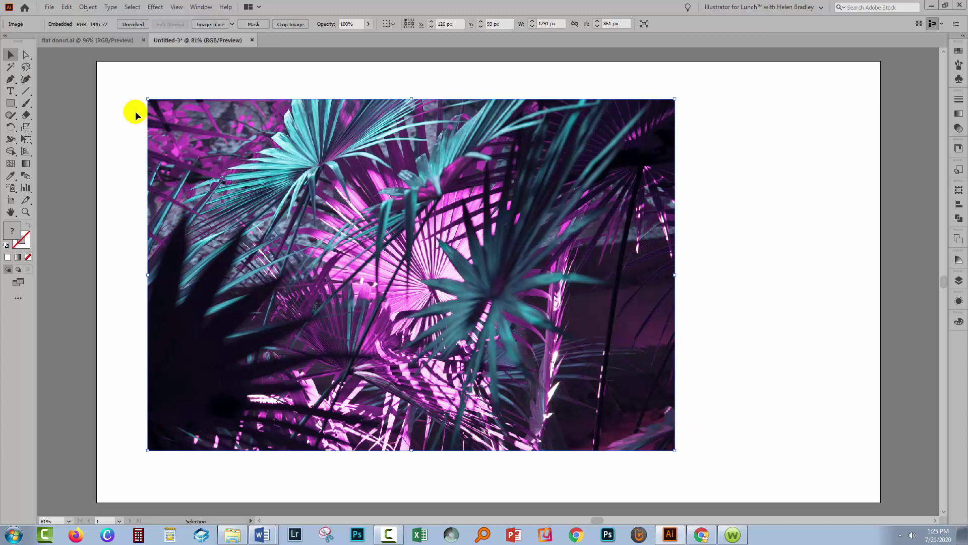
pyautogui.click(303, 163)
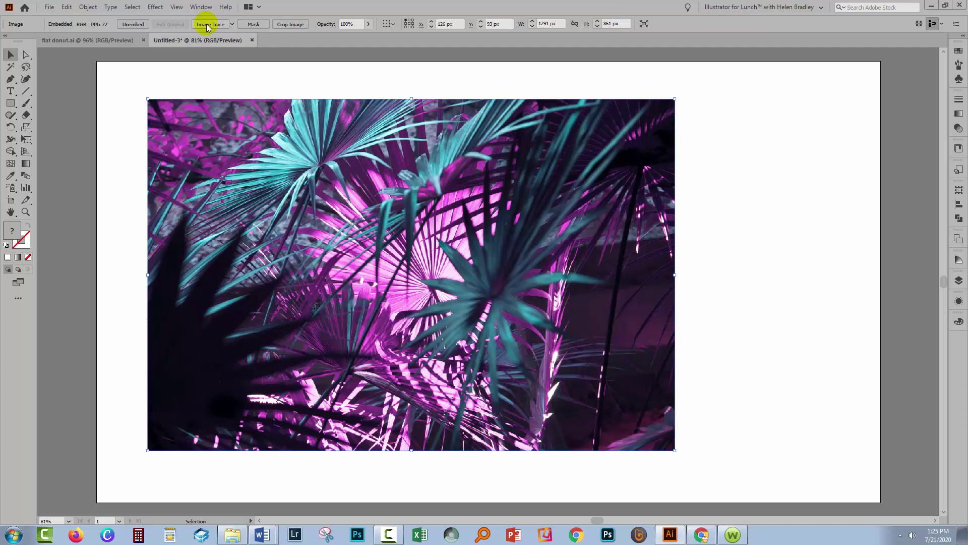
# Apply Image Trace to the palm leaf photo with the Default preset.
pyautogui.click(87, 7)
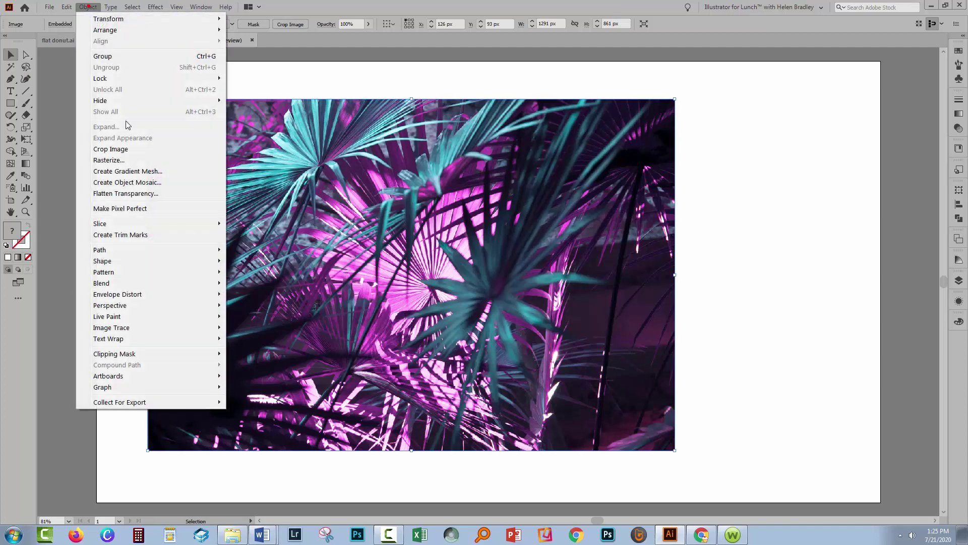
pyautogui.moveTo(191, 326)
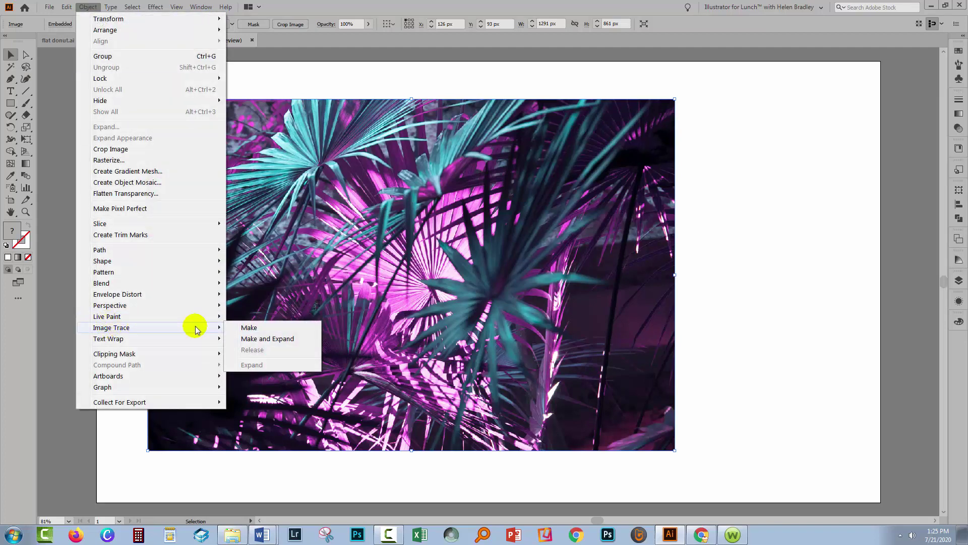
pyautogui.click(251, 328)
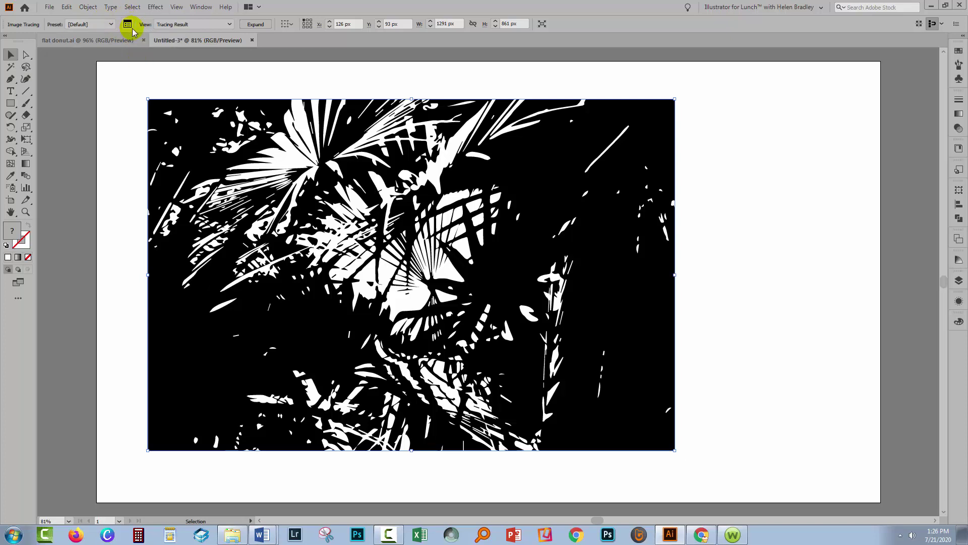
# Bring up the Image Trace panel and turn off its Preview.
pyautogui.click(201, 7)
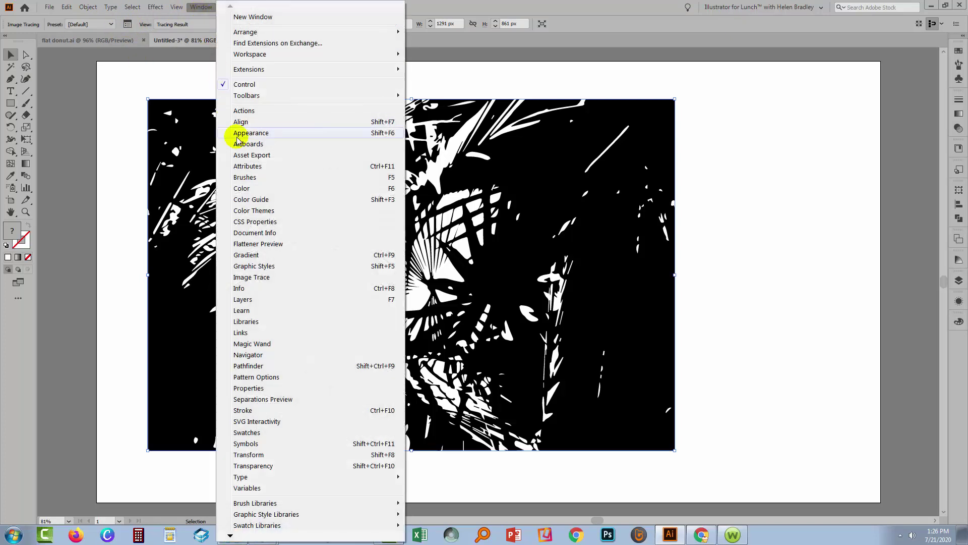
pyautogui.click(254, 279)
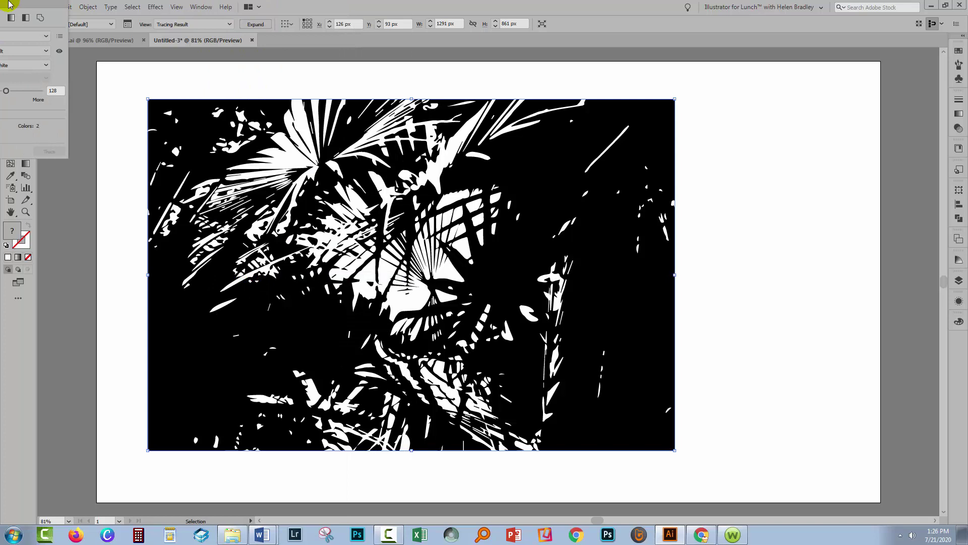
pyautogui.moveTo(794, 171); pyautogui.dragTo(784, 153)
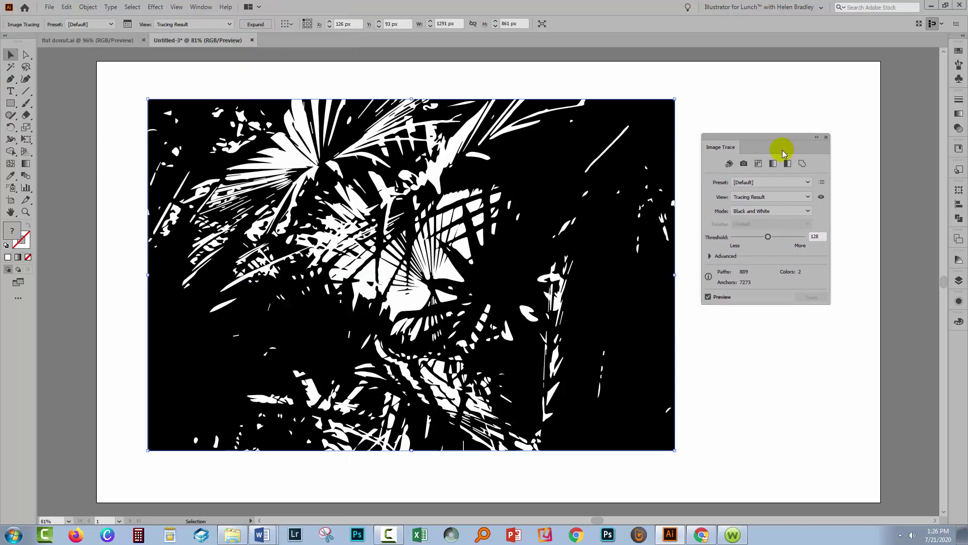
pyautogui.click(708, 297)
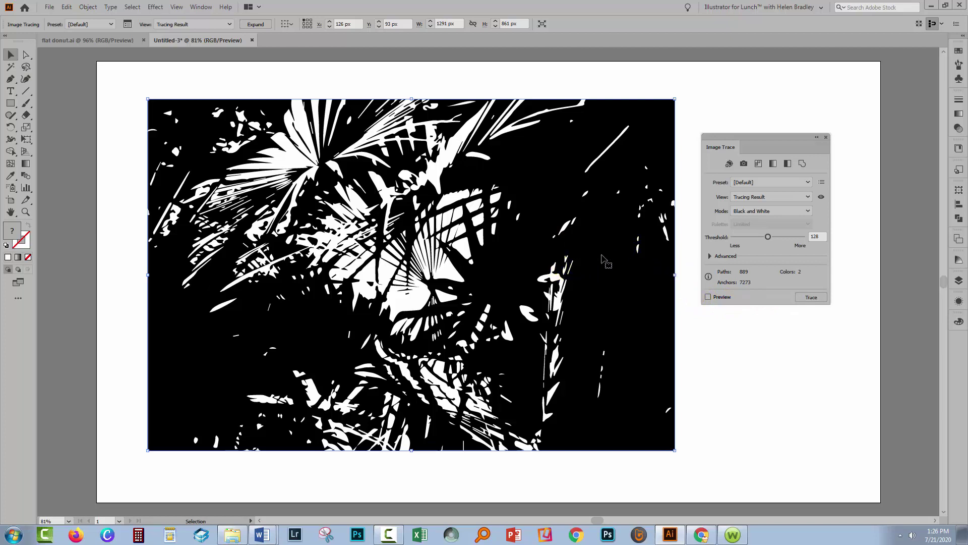
# Set the trace Mode to Color with 20 colours.
pyautogui.click(773, 212)
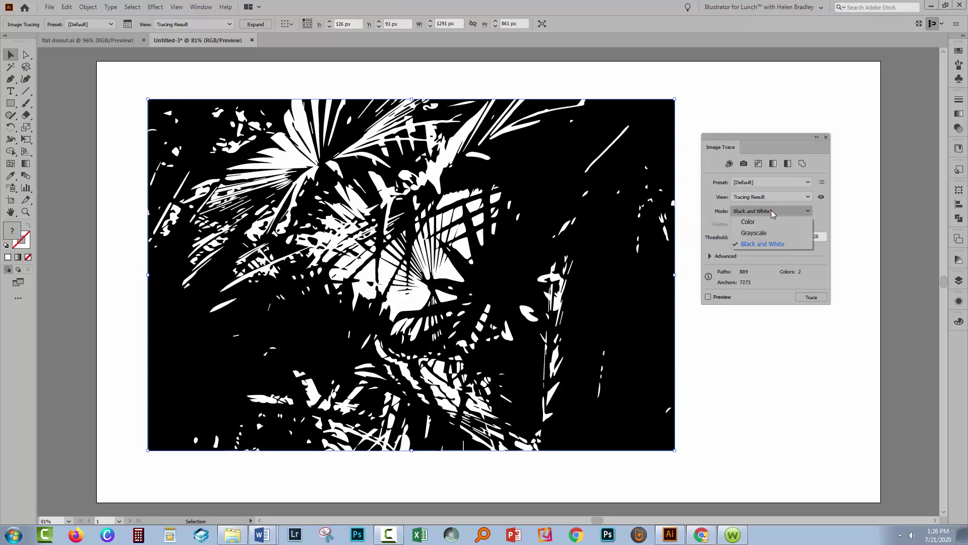
pyautogui.click(755, 223)
pyautogui.click(752, 223)
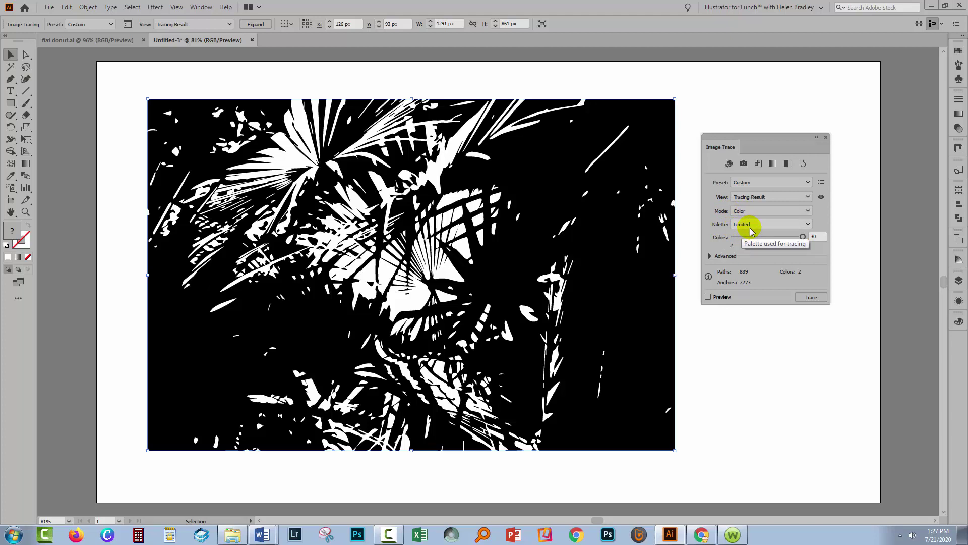
pyautogui.click(822, 234)
pyautogui.write('20')
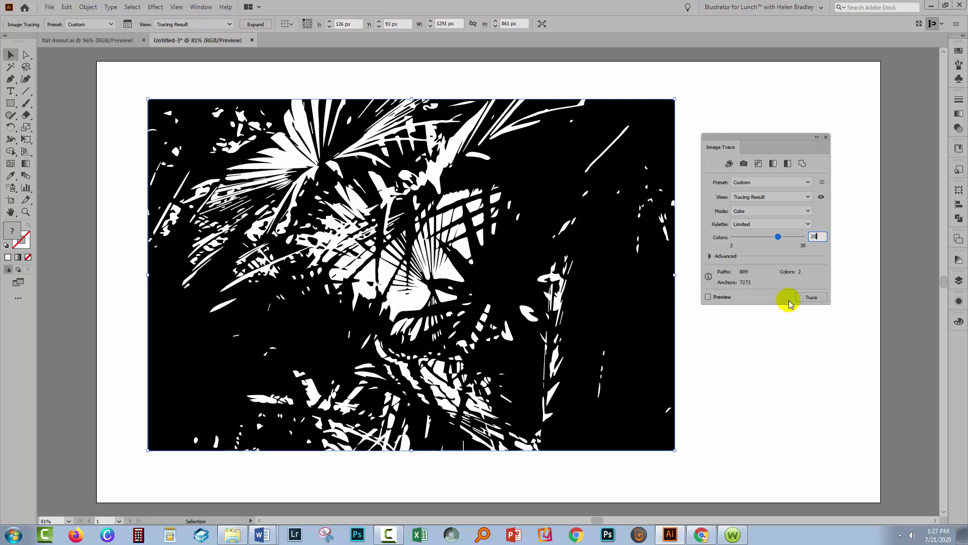
# Re-enable Preview to show the 20-colour purple and teal trace, then Expand it into paths.
pyautogui.click(708, 298)
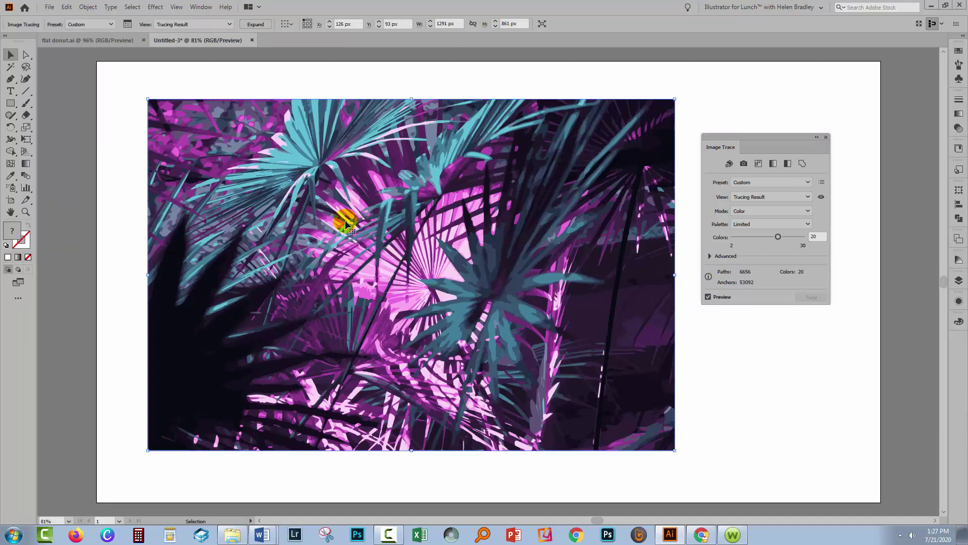
pyautogui.click(254, 25)
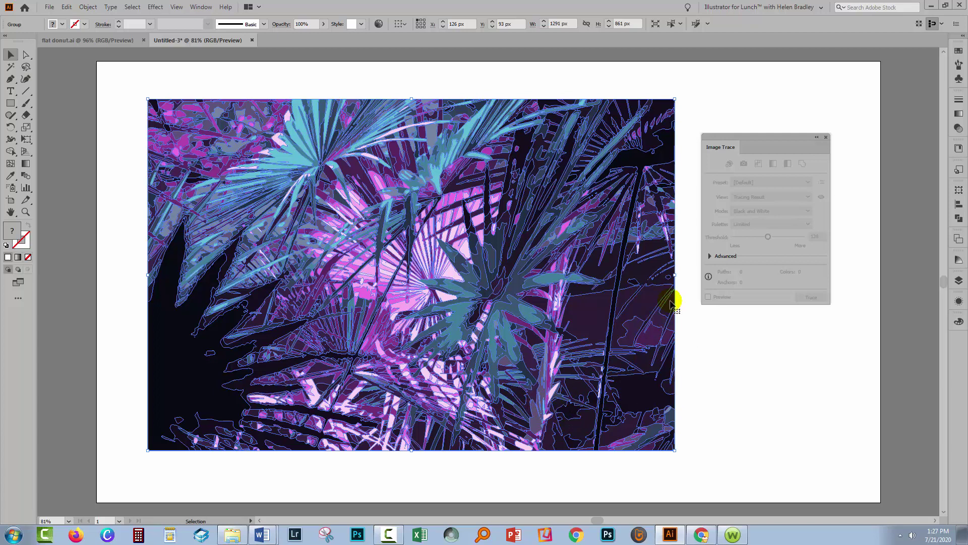
# Save the traced palm's purple and teal colours as a new Swatches colour group, then deselect.
pyautogui.click(826, 137)
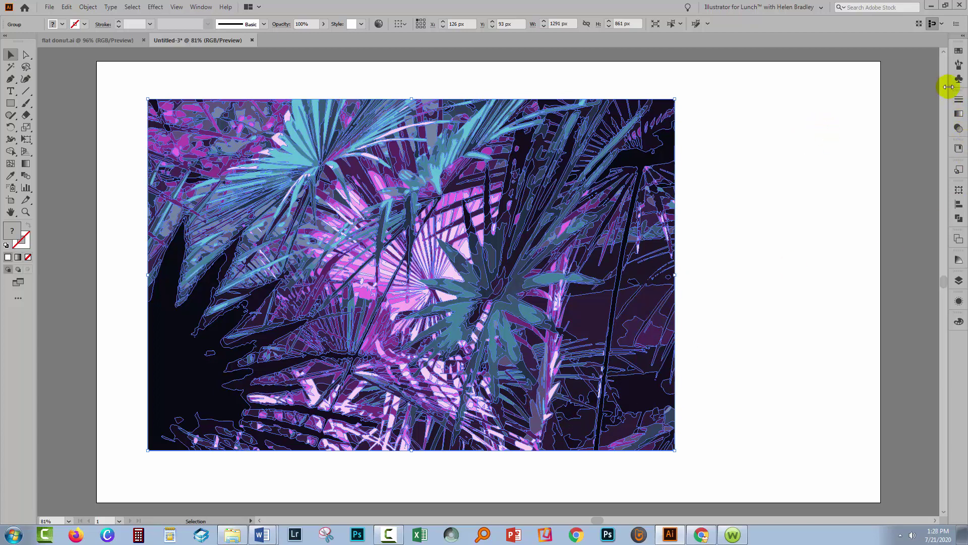
pyautogui.click(959, 52)
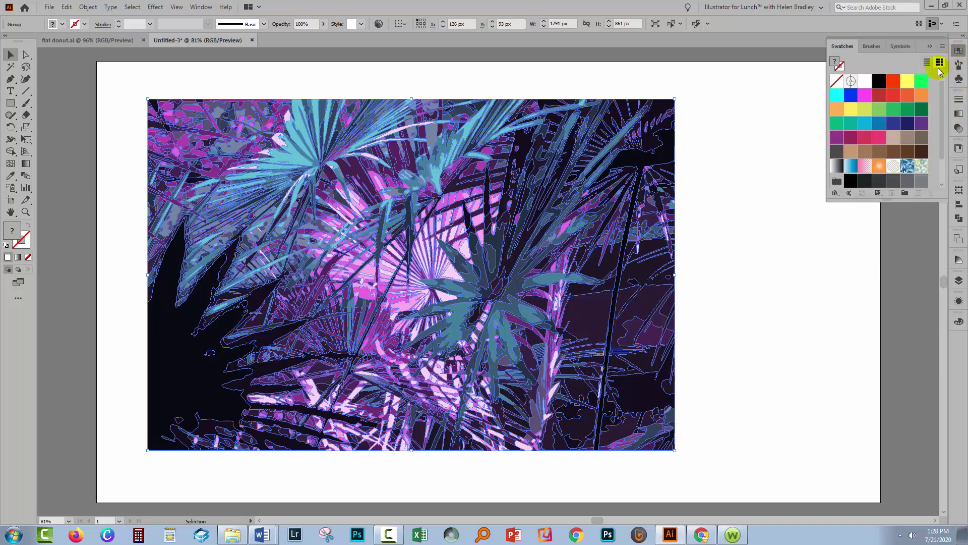
pyautogui.moveTo(866, 199); pyautogui.dragTo(862, 301)
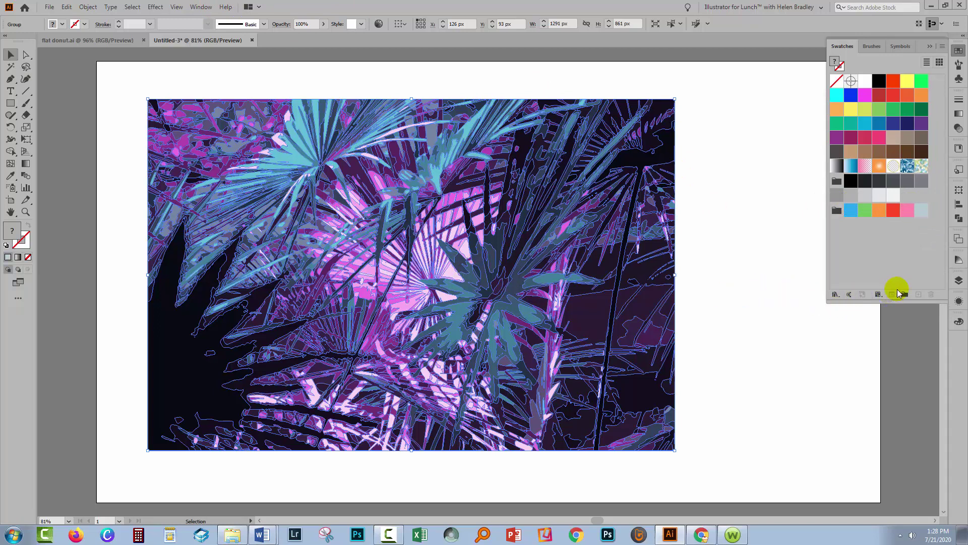
pyautogui.click(905, 295)
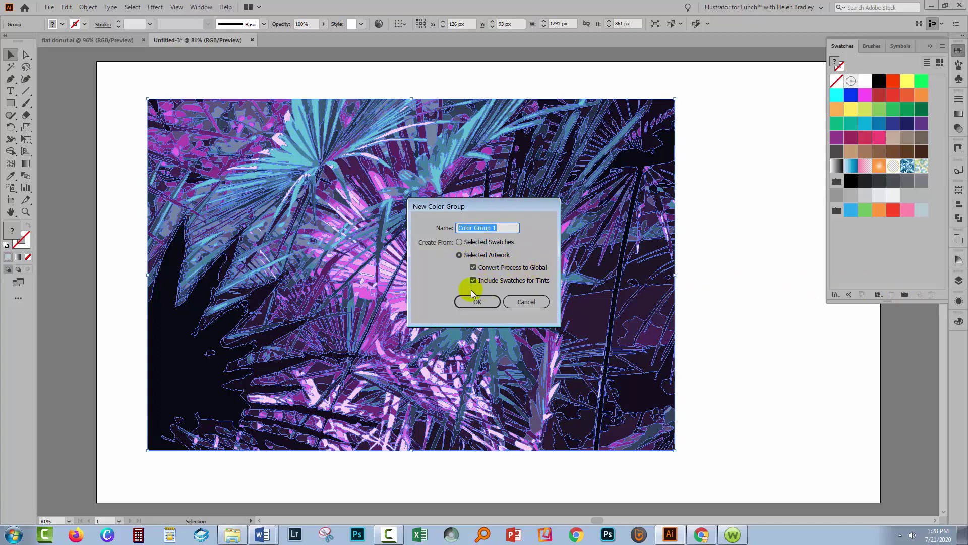
pyautogui.click(482, 301)
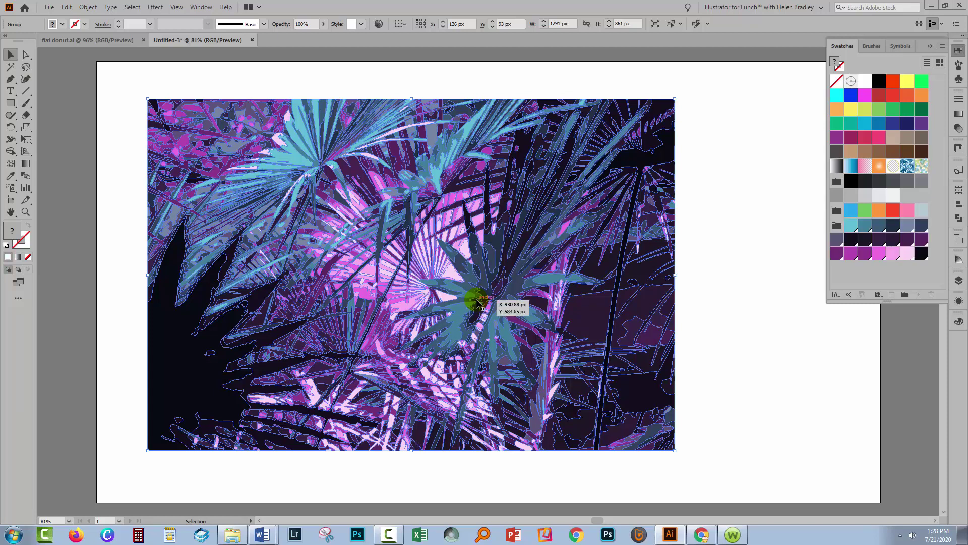
pyautogui.moveTo(827, 304); pyautogui.dragTo(618, 358)
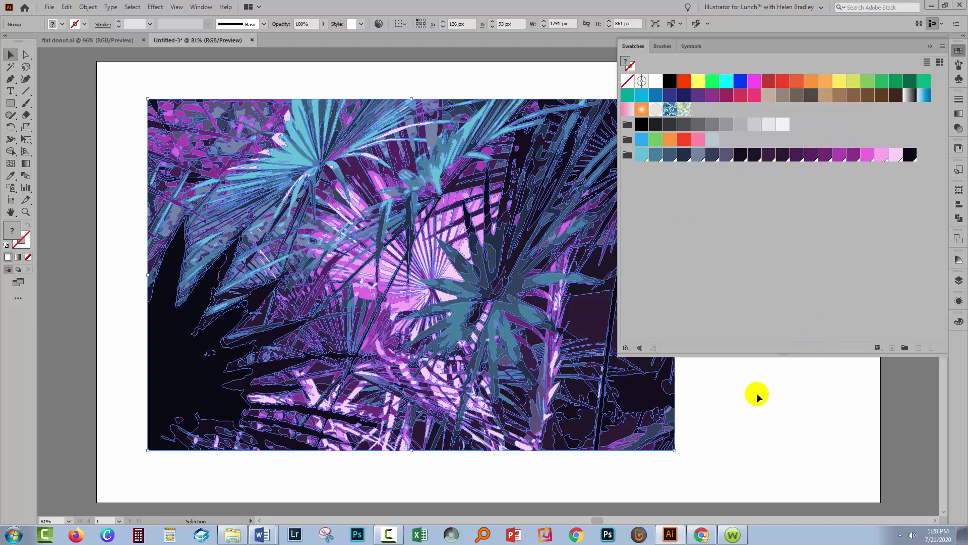
pyautogui.click(730, 408)
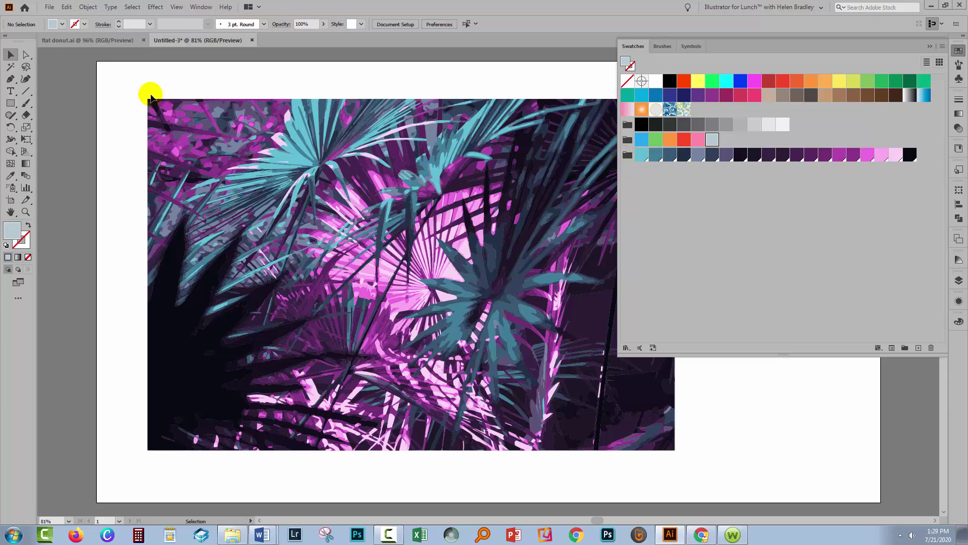
# Delete the palm trace and paste a copy of the flat donut artwork into Untitled-3, shifted left.
pyautogui.moveTo(147, 92); pyautogui.dragTo(468, 340)
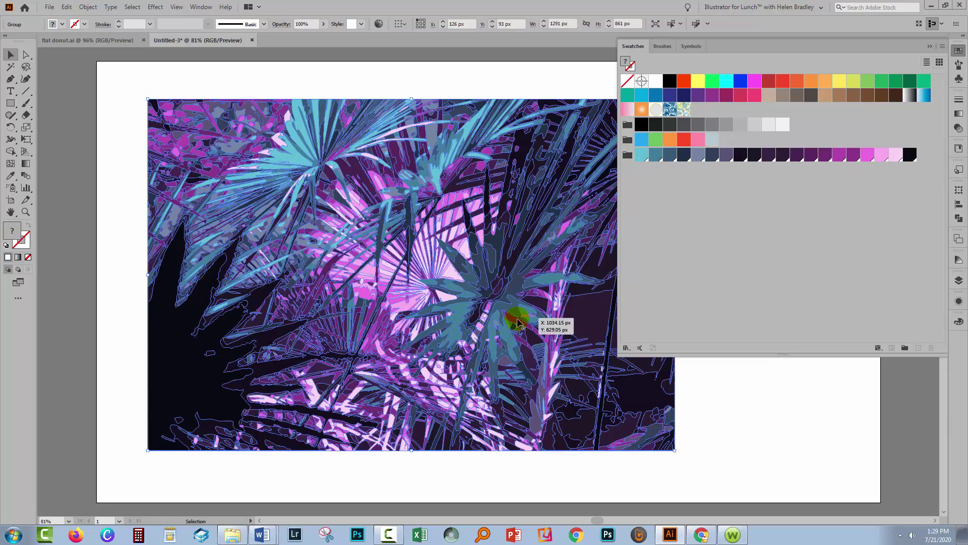
pyautogui.press('Delete')
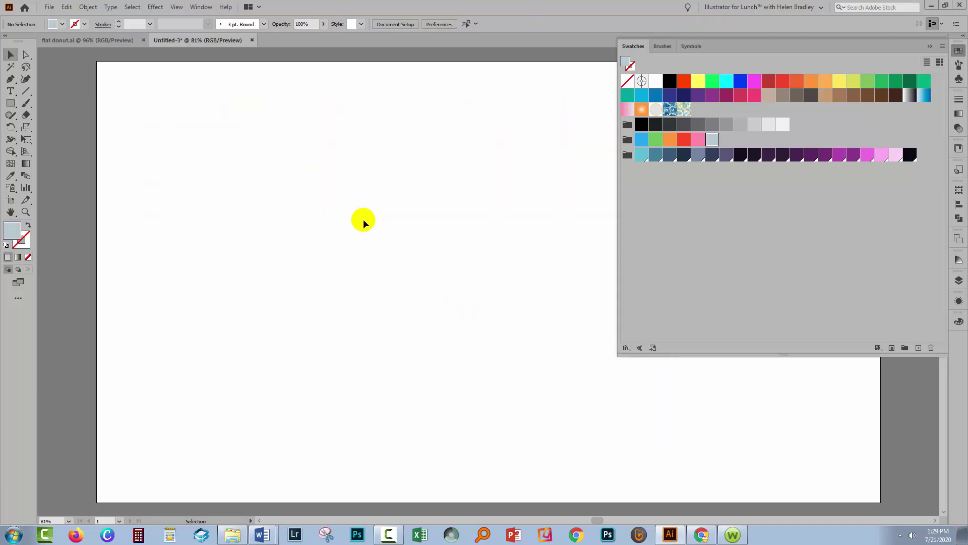
pyautogui.click(121, 41)
pyautogui.moveTo(507, 360); pyautogui.dragTo(354, 141)
pyautogui.press('v')
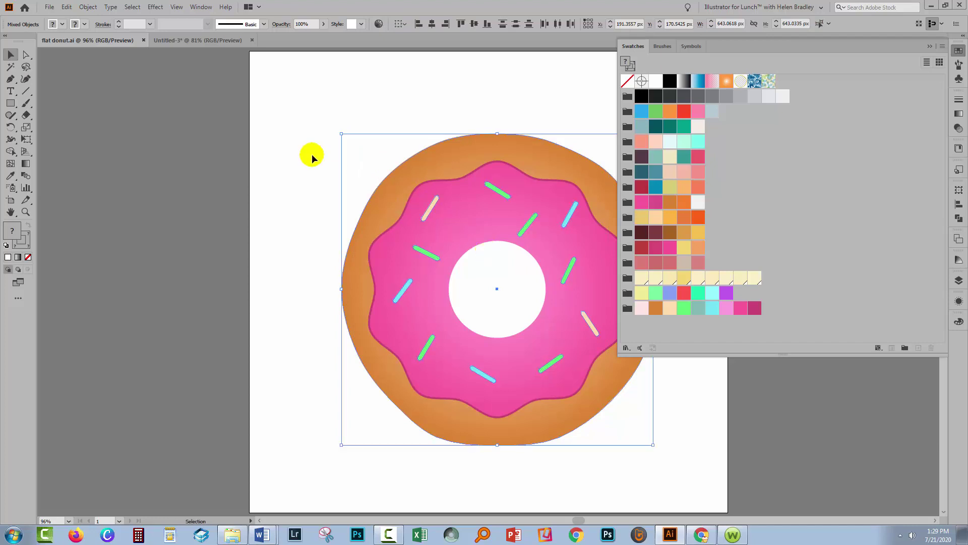
pyautogui.click(212, 40)
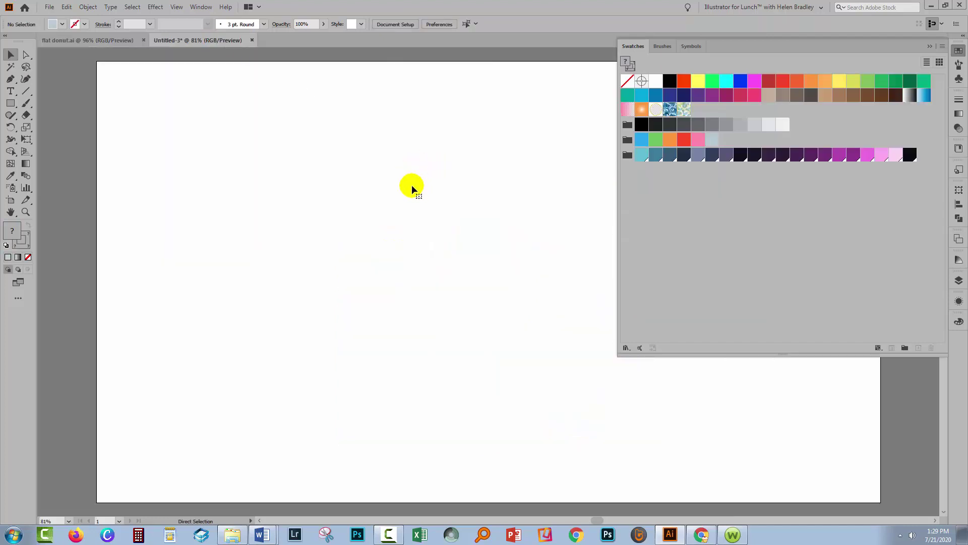
pyautogui.hotkey('ctrl', 'v')
pyautogui.moveTo(511, 206); pyautogui.dragTo(338, 187)
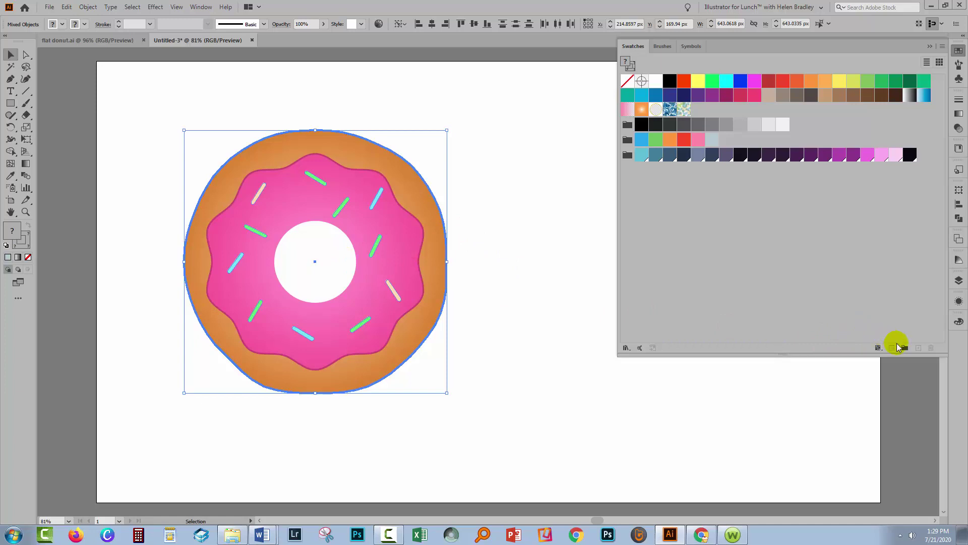
# Create a New Color Group from the selected donut artwork's pinks, oranges, greens and blues.
pyautogui.click(905, 348)
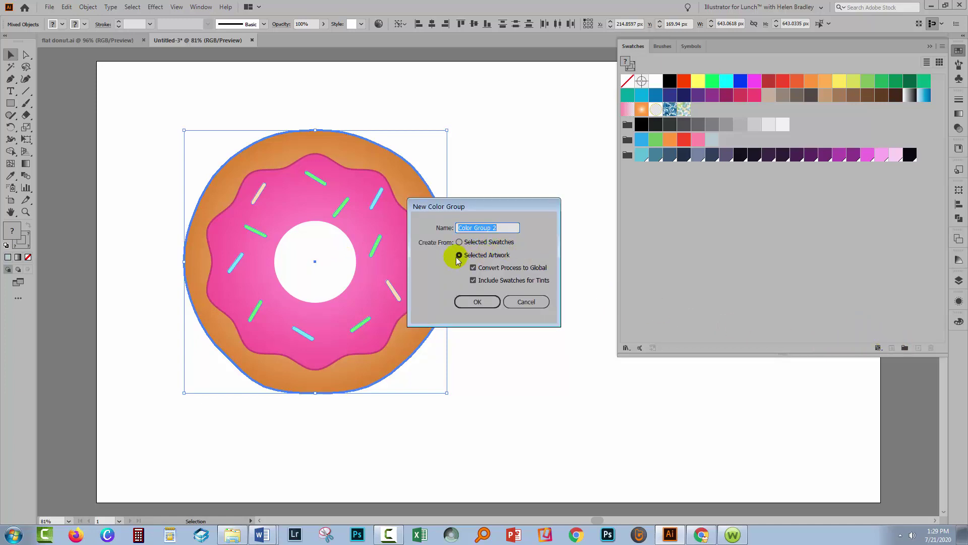
pyautogui.click(475, 303)
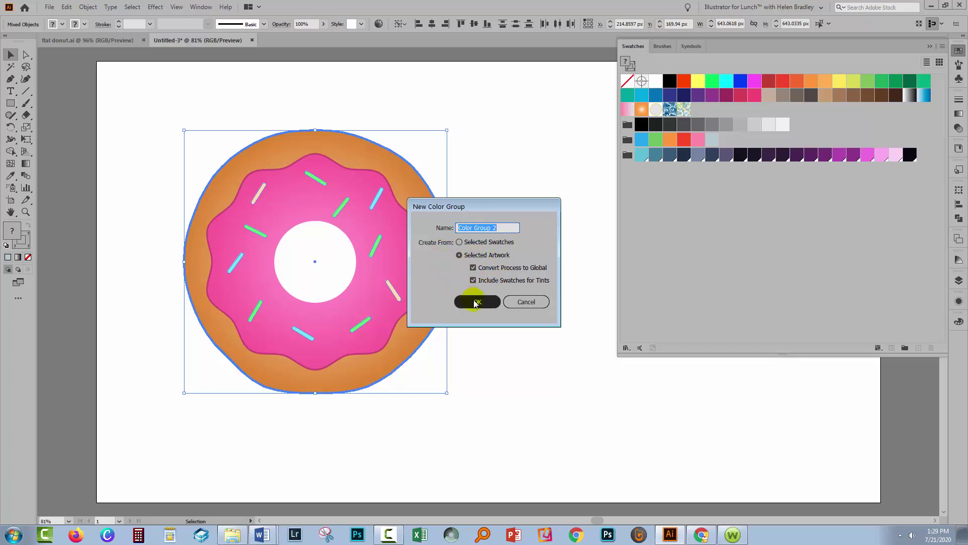
pyautogui.moveTo(475, 303); pyautogui.dragTo(459, 254)
pyautogui.click(477, 301)
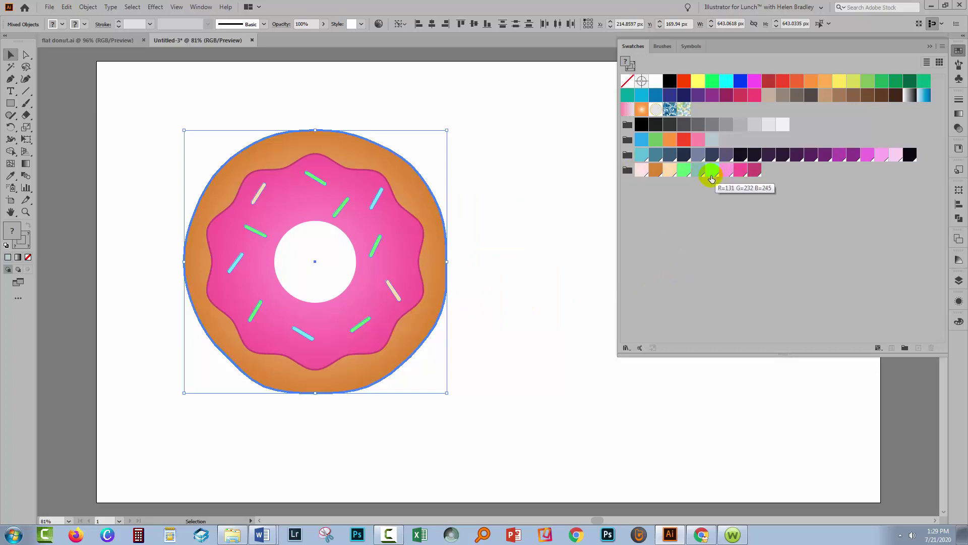
# Delete the slate-blue and blue-grey swatches from the palm image's colour group.
pyautogui.click(500, 239)
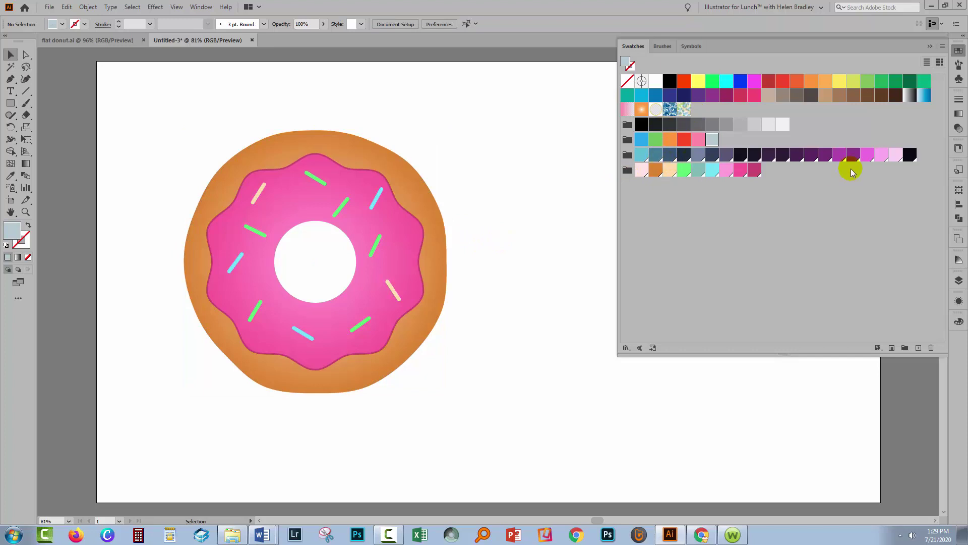
pyautogui.click(656, 157)
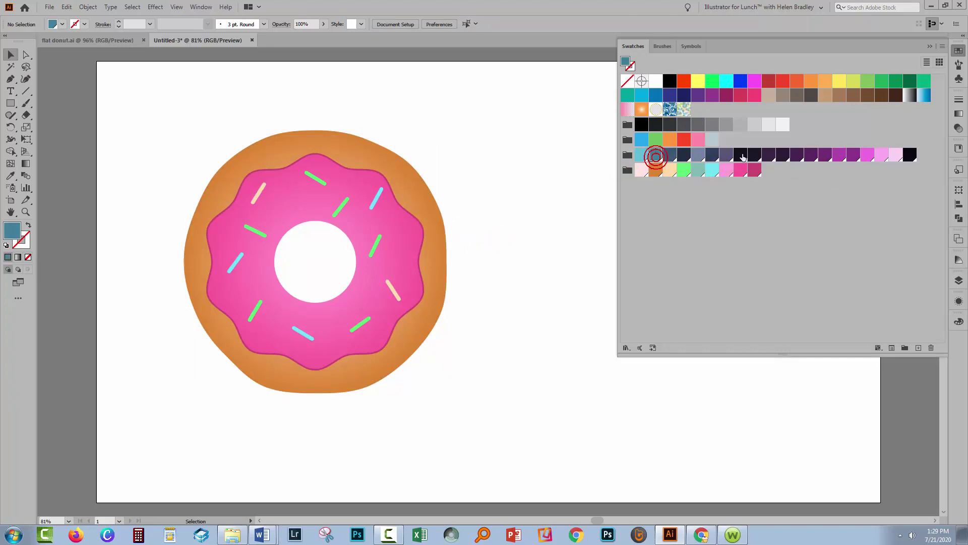
pyautogui.keyDown('shift'); pyautogui.click(766, 156); pyautogui.keyUp('shift')
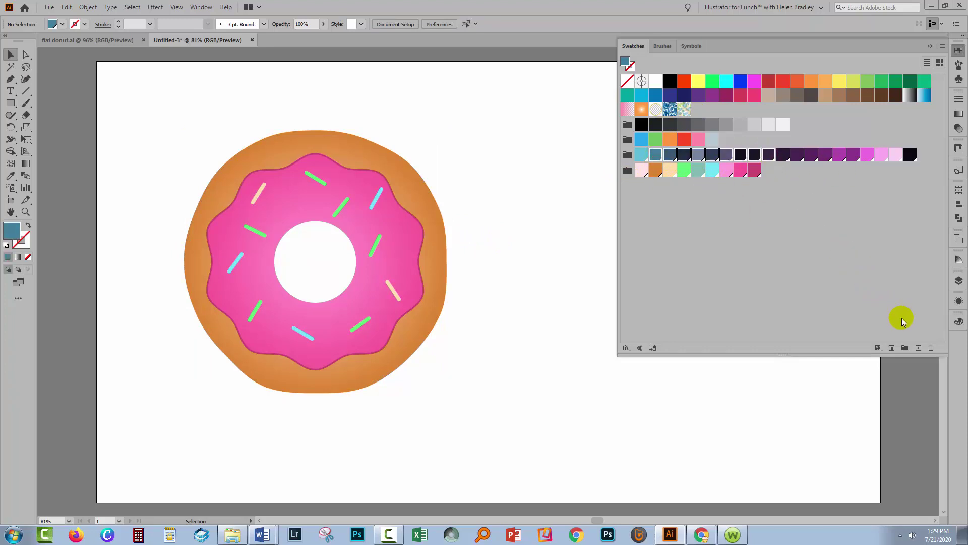
pyautogui.click(932, 349)
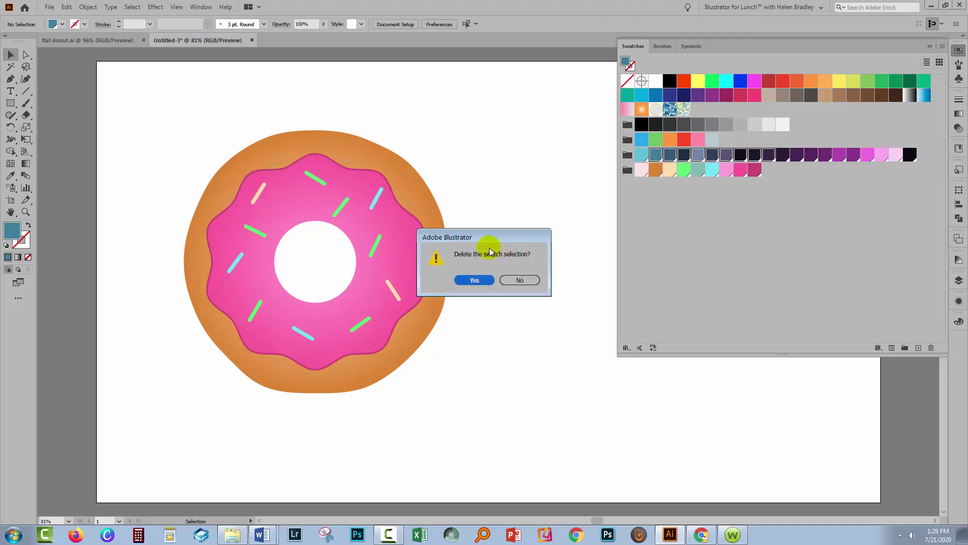
pyautogui.click(468, 279)
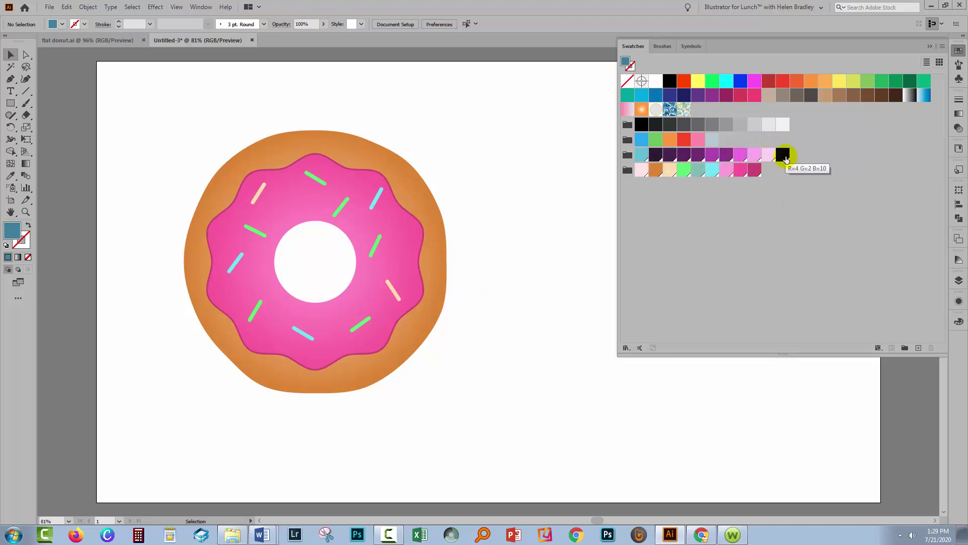
# Delete the near-black and darkest dark swatches, then select the dark purple swatch.
pyautogui.click(784, 158)
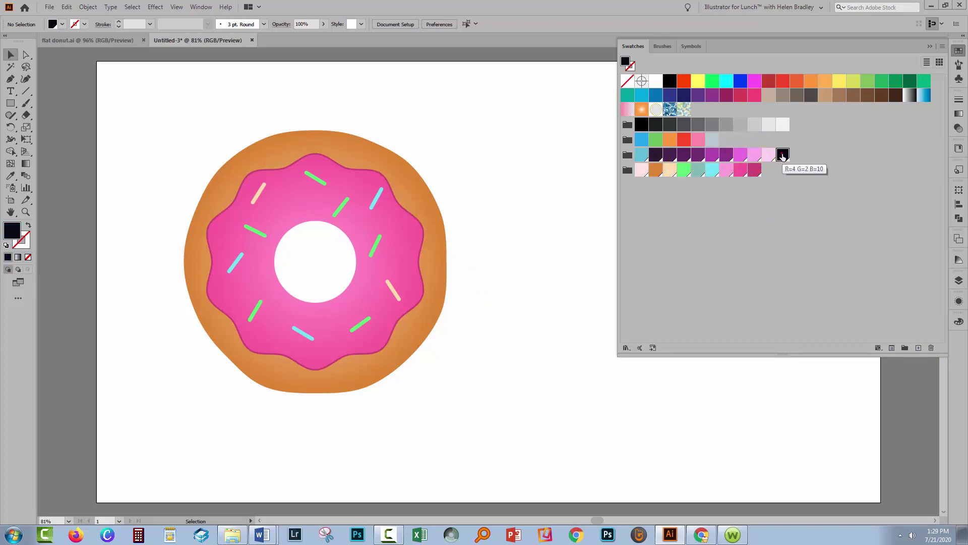
pyautogui.doubleClick(655, 154)
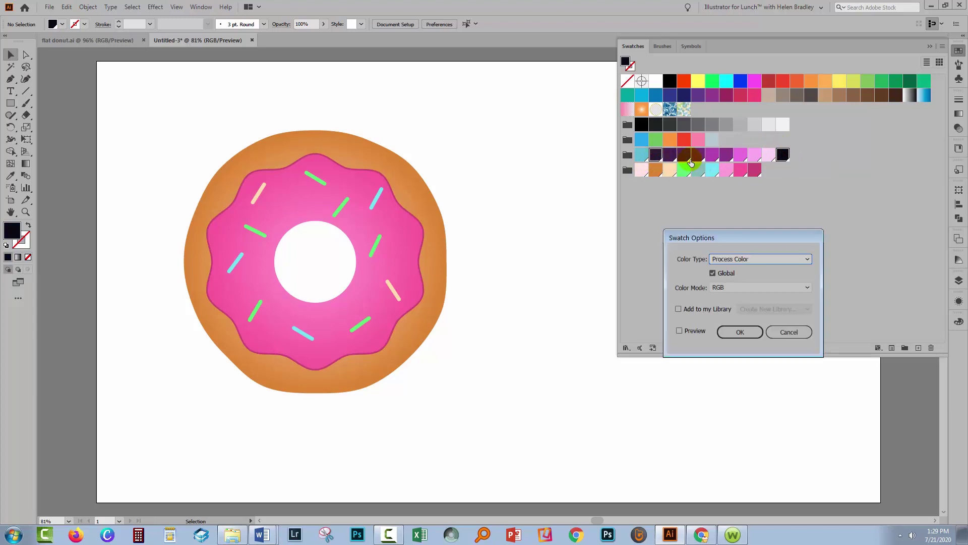
pyautogui.click(787, 331)
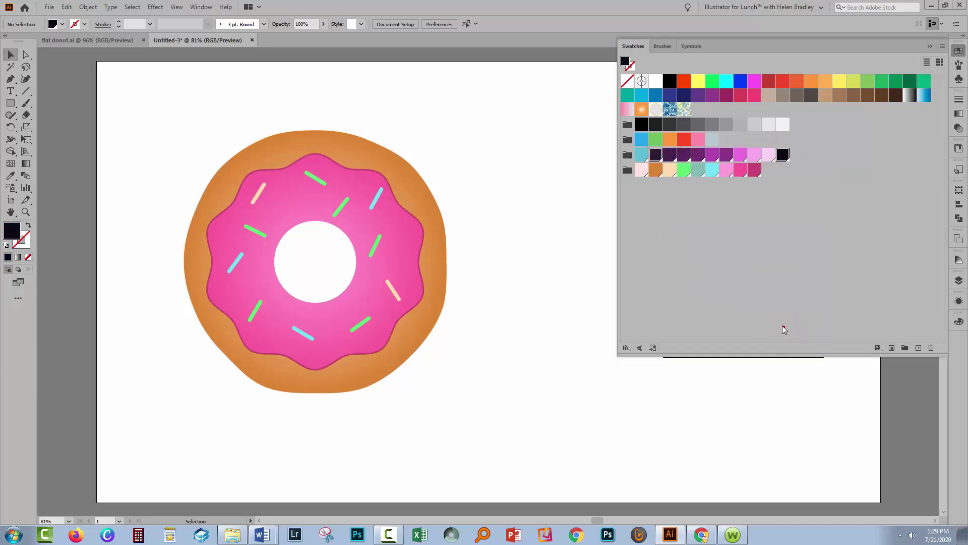
pyautogui.click(932, 348)
pyautogui.click(475, 278)
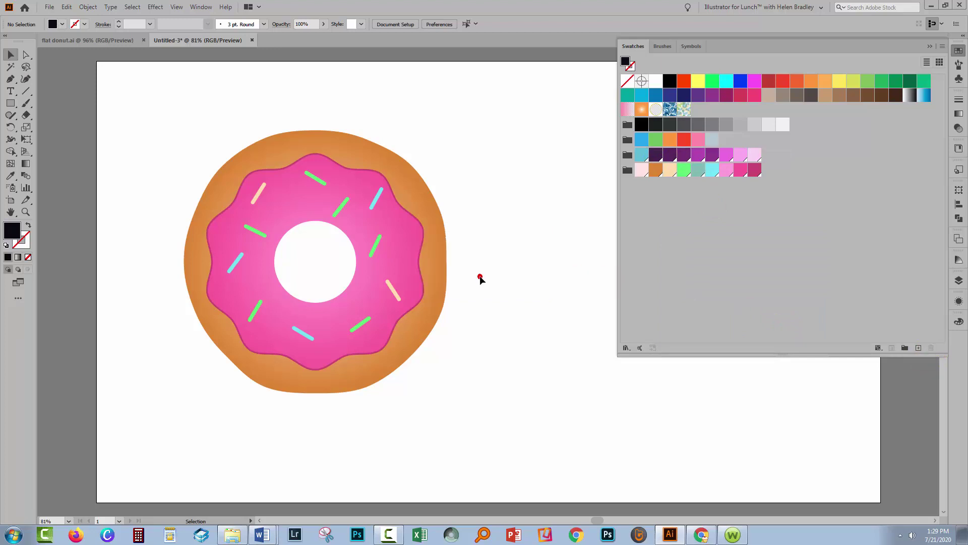
pyautogui.click(655, 152)
# Select the whole donut and recolour it with Color Group 1's purples in Recolor Artwork.
pyautogui.moveTo(462, 405); pyautogui.dragTo(177, 121)
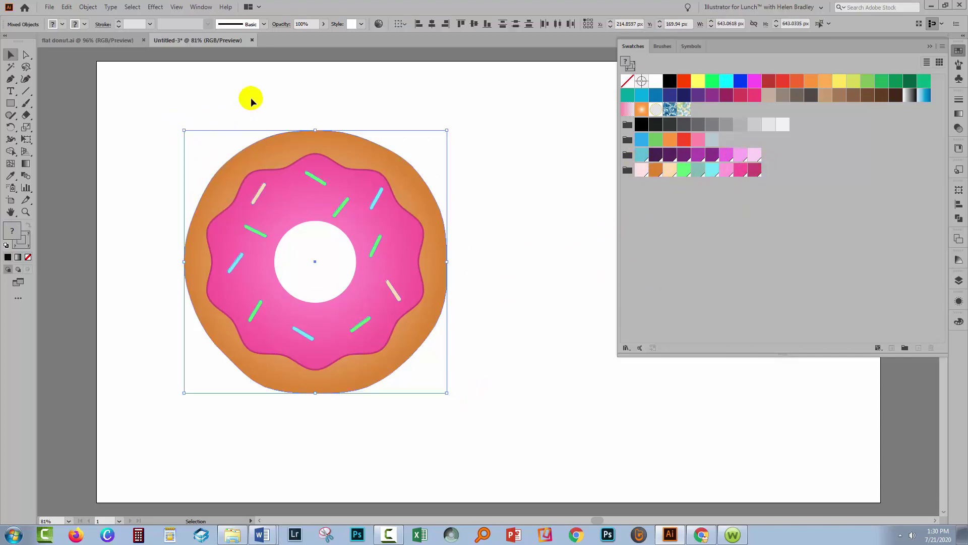
pyautogui.click(379, 24)
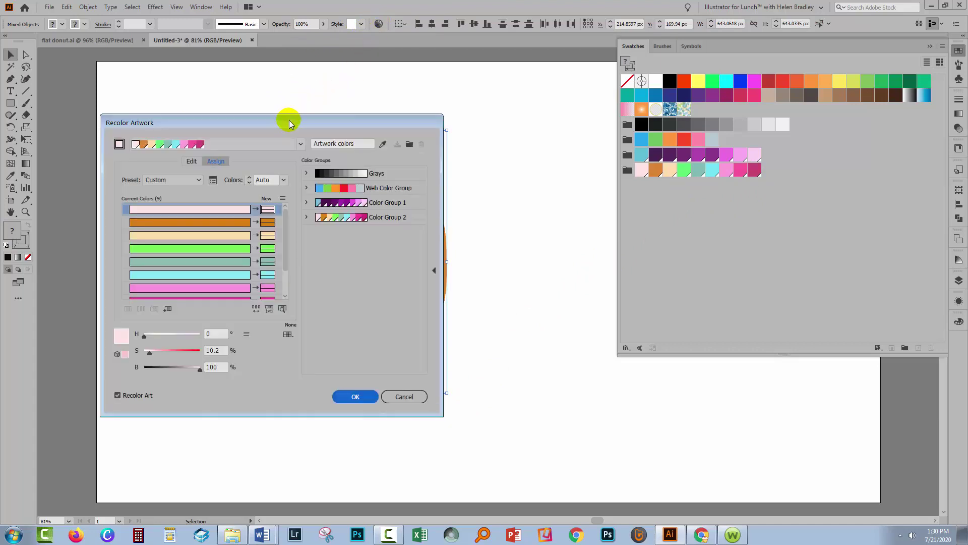
pyautogui.moveTo(290, 123); pyautogui.dragTo(739, 128)
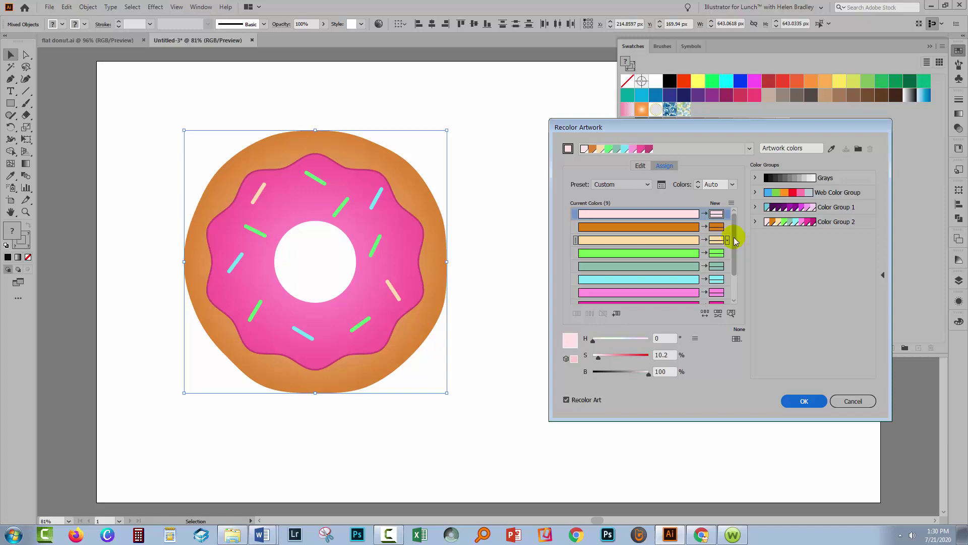
pyautogui.scroll(-3, 733, 237)
pyautogui.scroll(3, 733, 231)
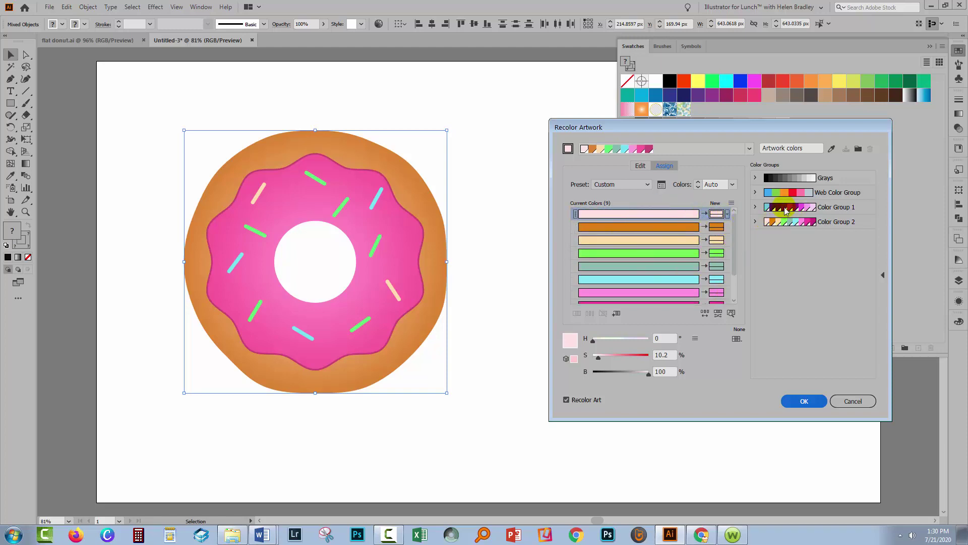
pyautogui.click(756, 207)
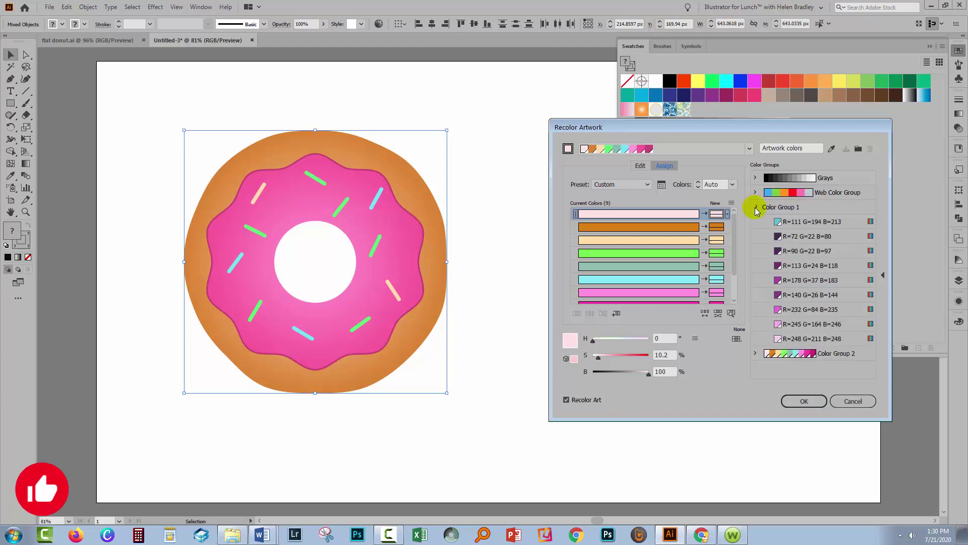
pyautogui.click(755, 207)
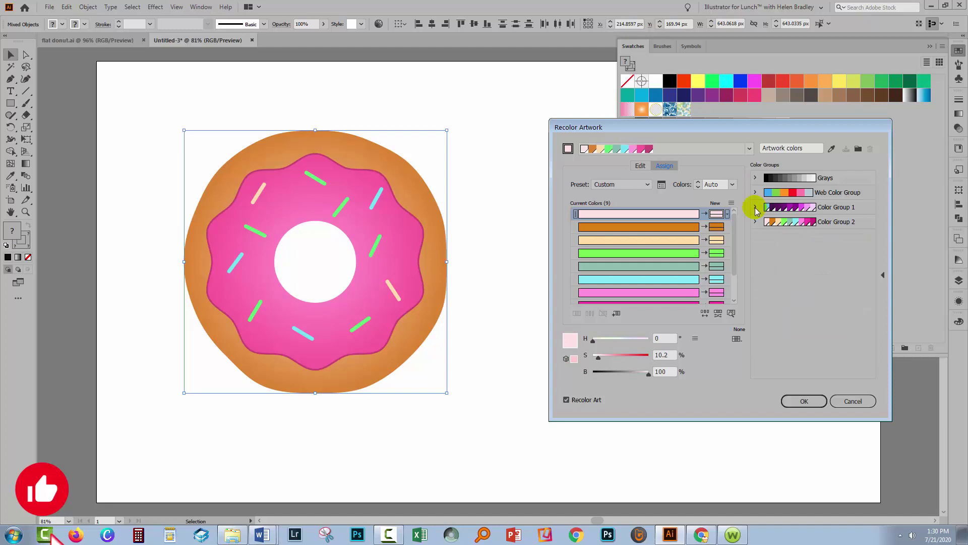
pyautogui.click(795, 210)
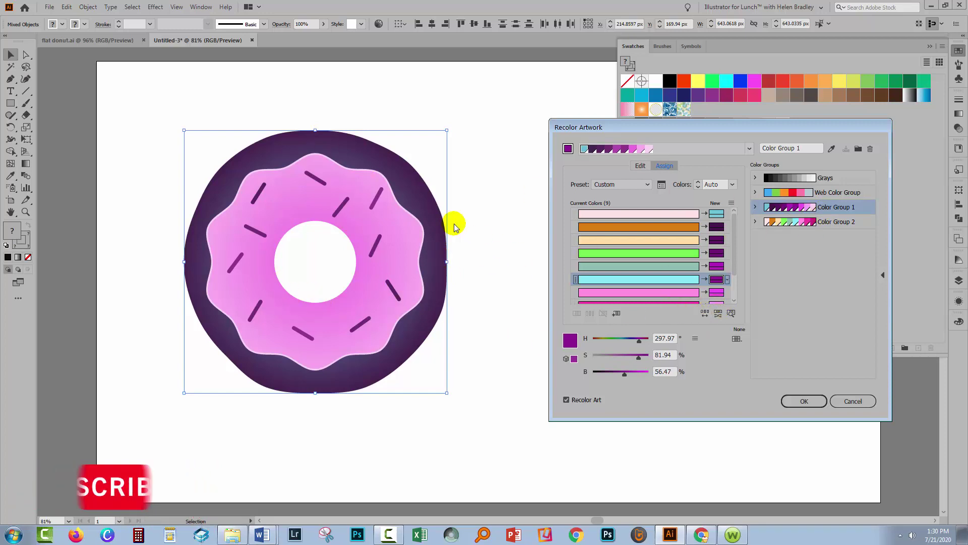
# Shuffle the purple colour order until the dough is dark and the icing light lilac.
pyautogui.click(704, 313)
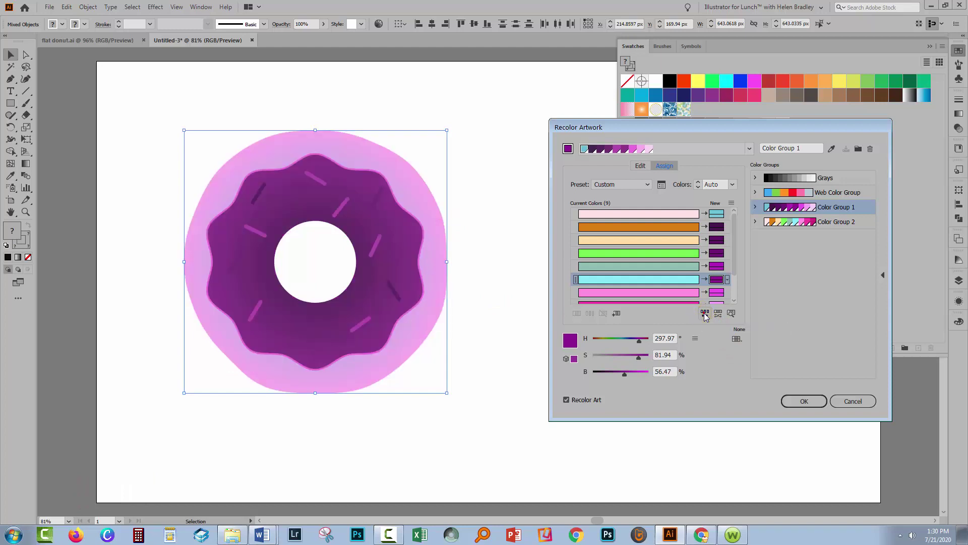
pyautogui.click(705, 314)
pyautogui.click(705, 314)
pyautogui.click(704, 313)
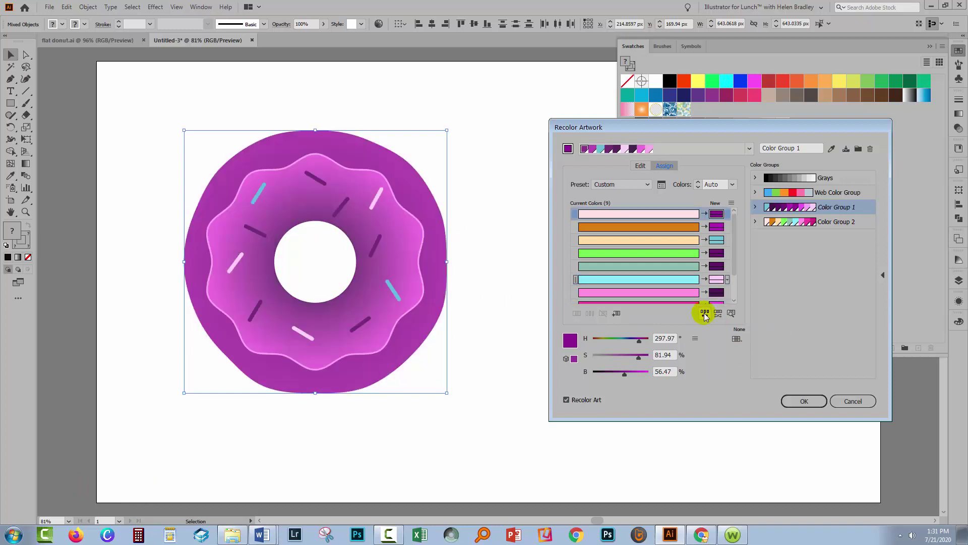
pyautogui.click(705, 314)
pyautogui.click(705, 313)
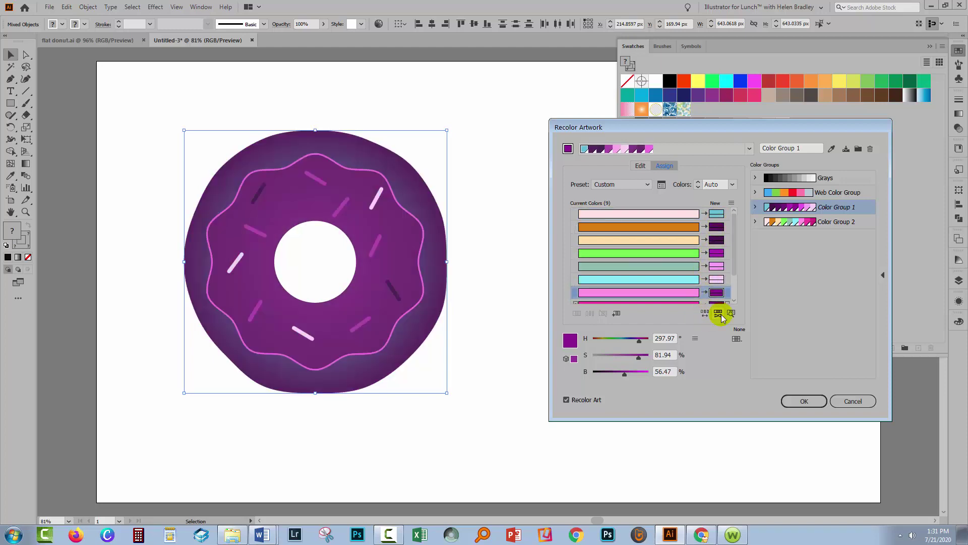
pyautogui.click(705, 313)
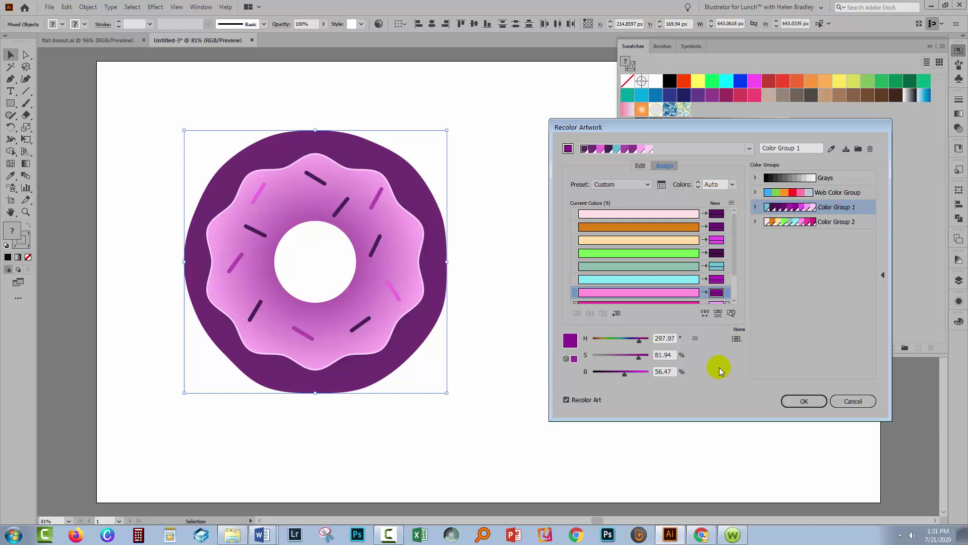
# Accept the recolour, save the changes to Color Group 1, and deselect the donut.
pyautogui.click(805, 402)
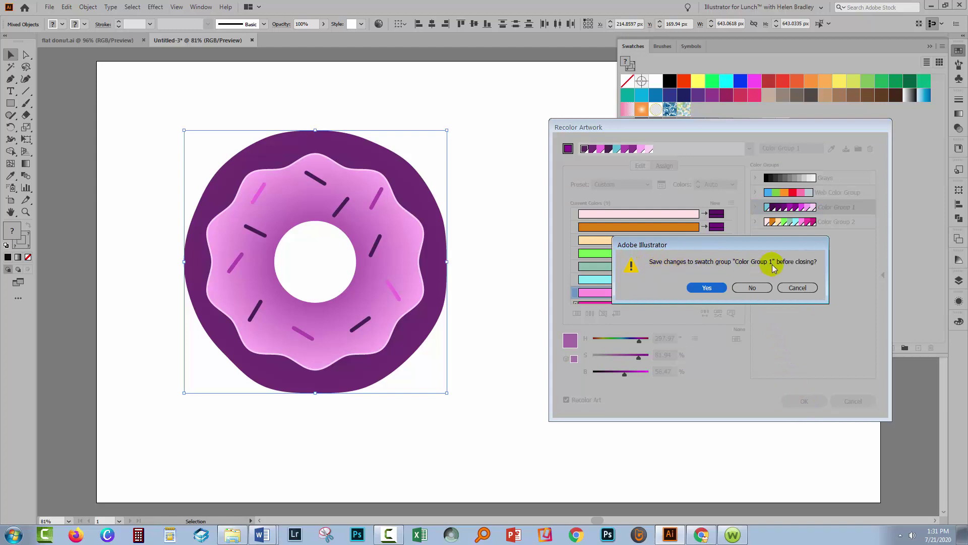
pyautogui.click(706, 288)
pyautogui.click(536, 361)
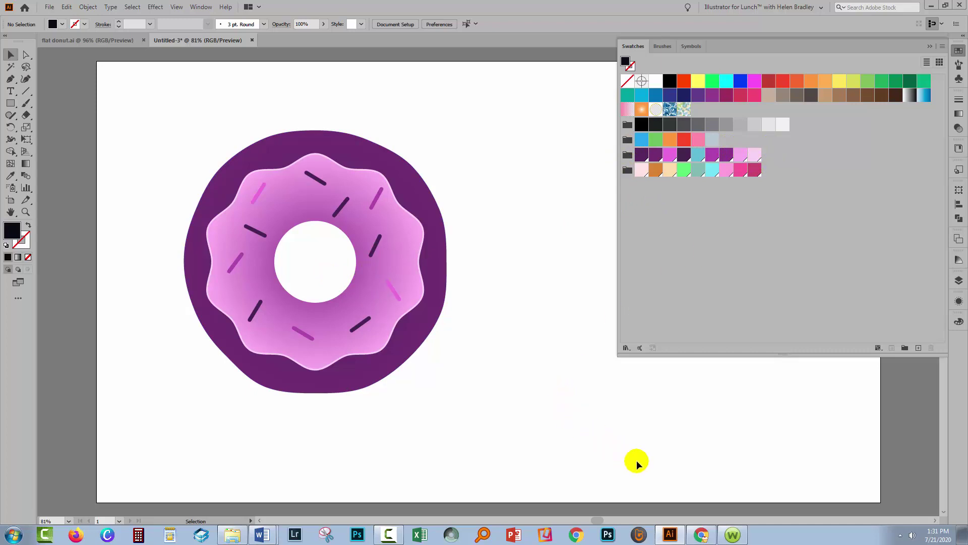
# In Chrome, replace the Unsplash search term 'purple' with 'brown' and run the search.
pyautogui.click(701, 534)
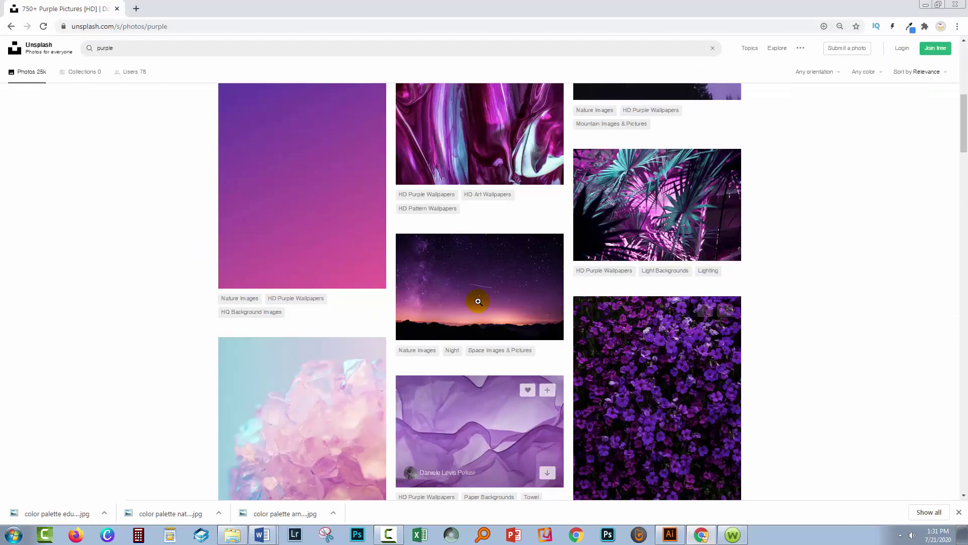
pyautogui.scroll(10, 243, 134)
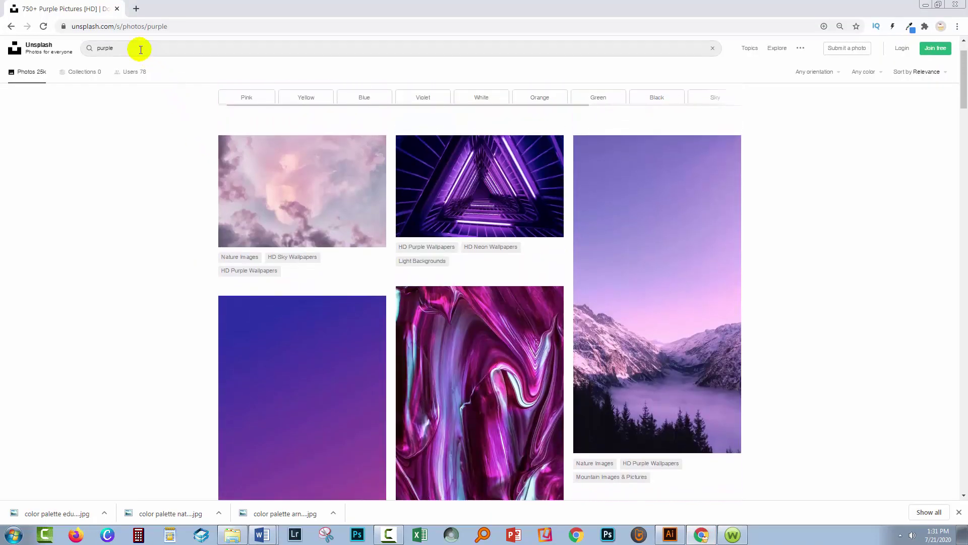
pyautogui.click(139, 49)
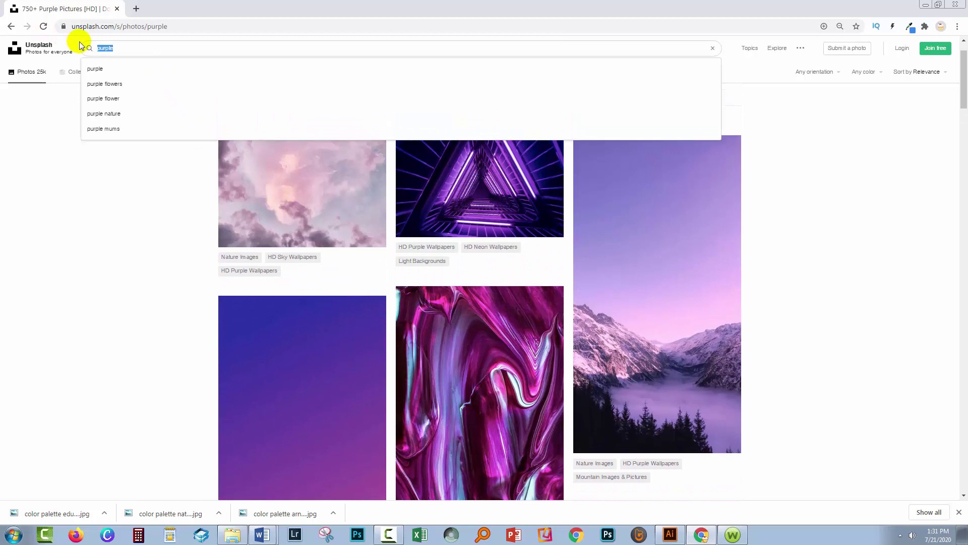
pyautogui.write('brown')
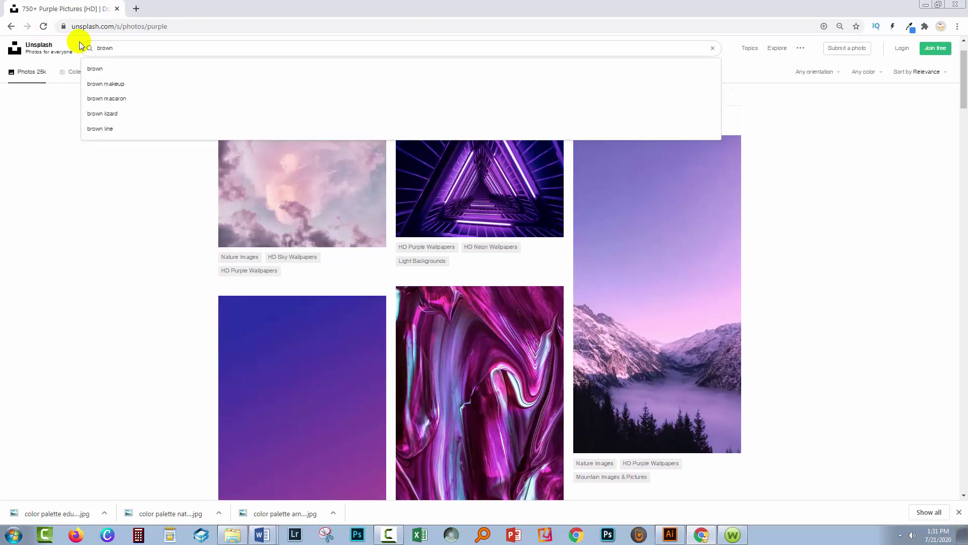
pyautogui.press('Return')
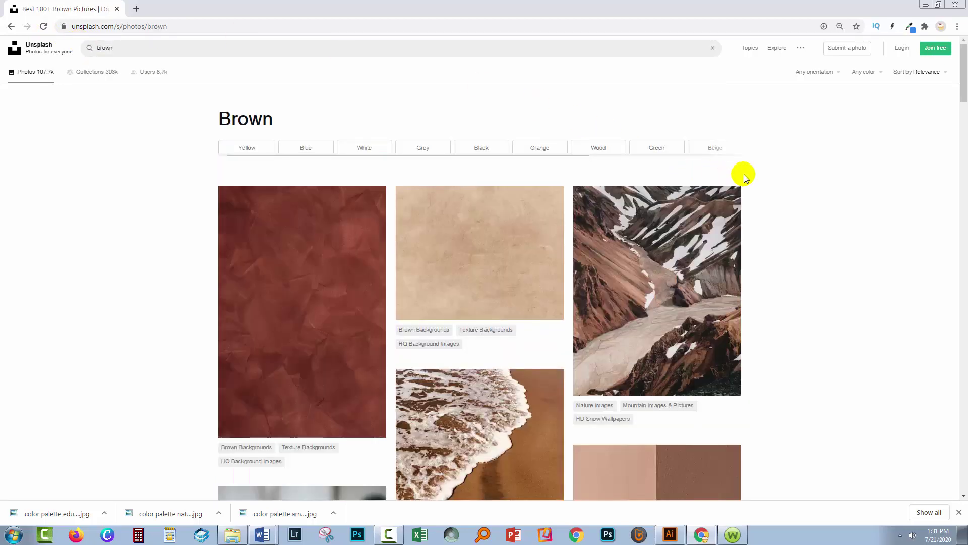
# Scroll through the brown, rust and tan photo results for a new colour source.
pyautogui.scroll(-10, 785, 255)
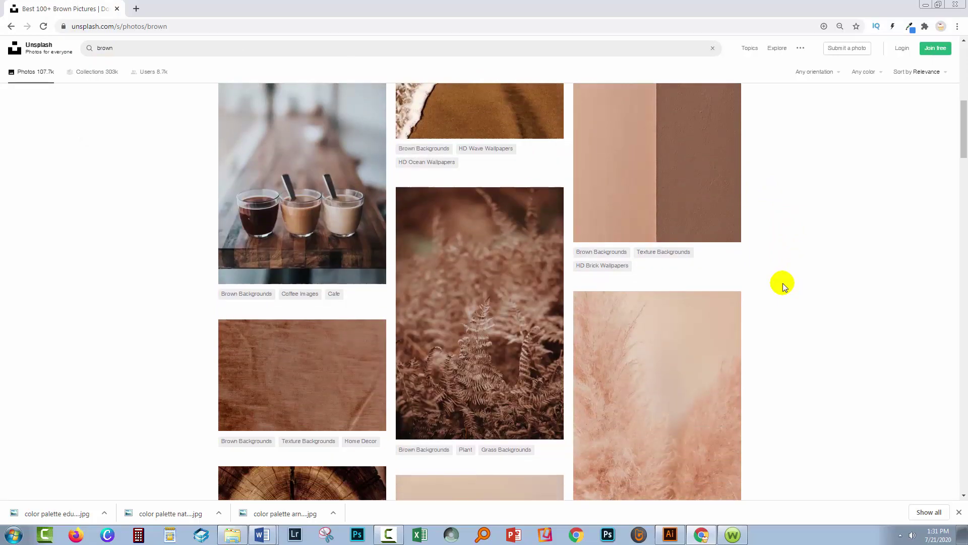
pyautogui.scroll(-10, 783, 284)
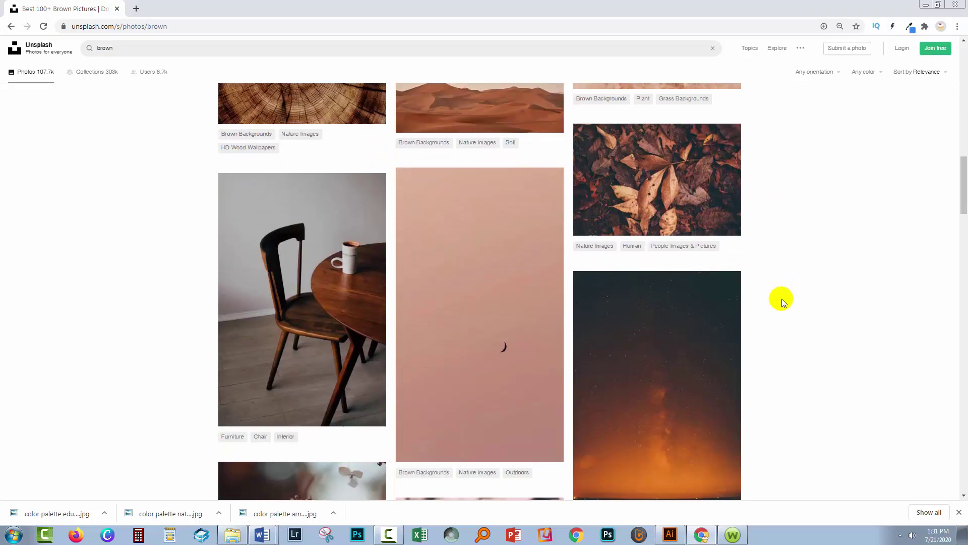
pyautogui.scroll(10, 783, 302)
pyautogui.scroll(-3, 784, 303)
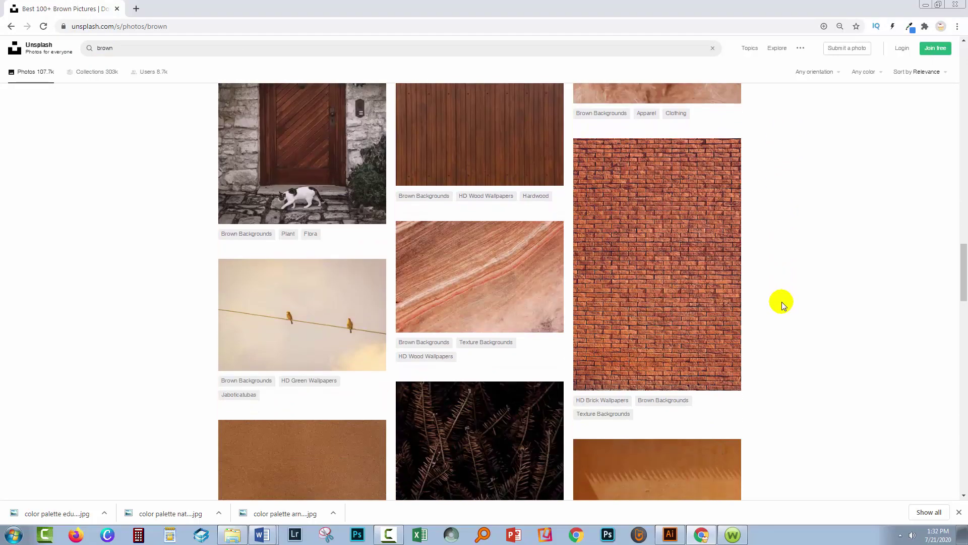
pyautogui.scroll(-11, 782, 301)
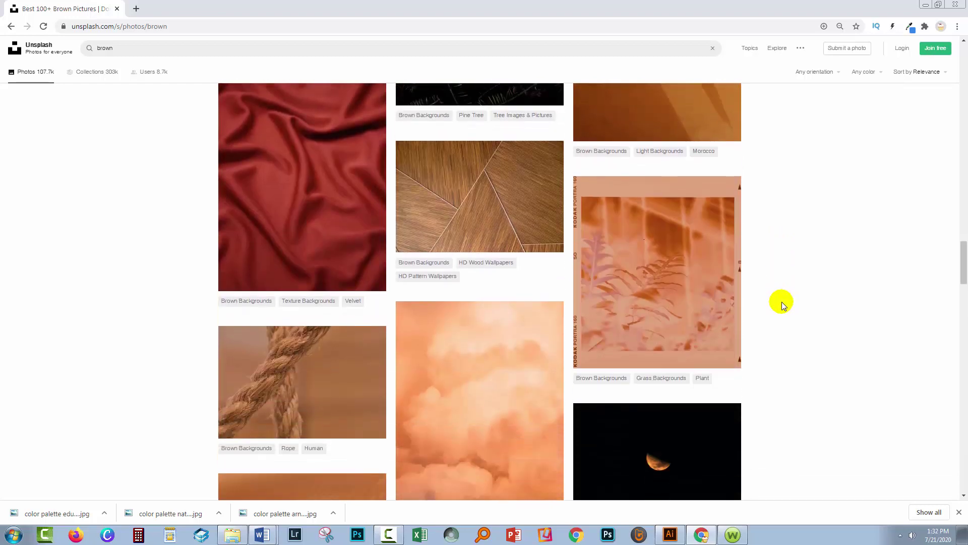
pyautogui.scroll(-11, 782, 301)
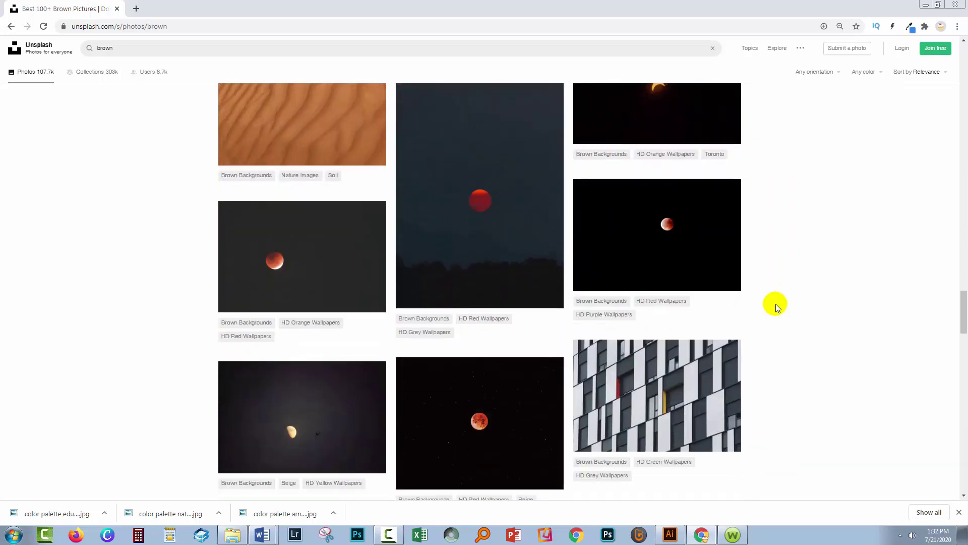
pyautogui.scroll(-10, 776, 303)
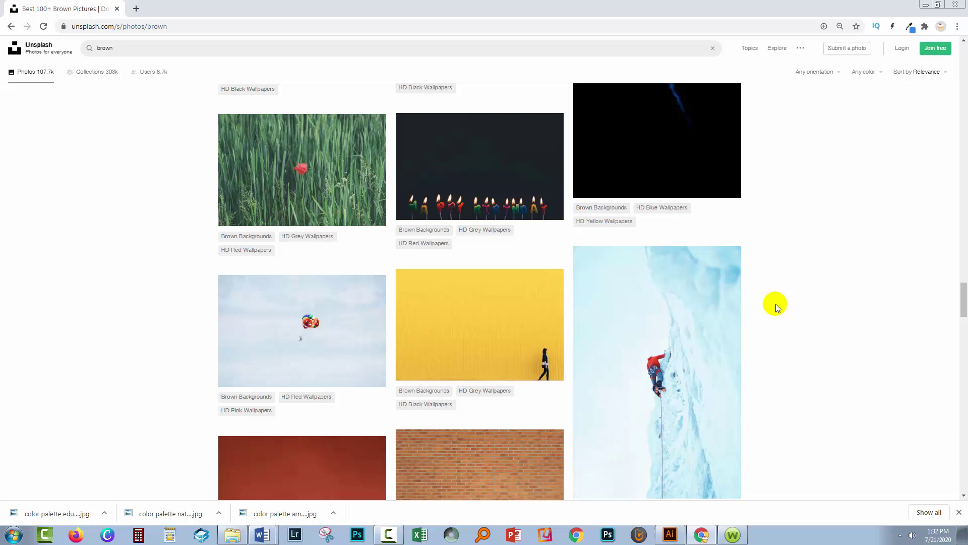
pyautogui.scroll(-8, 776, 308)
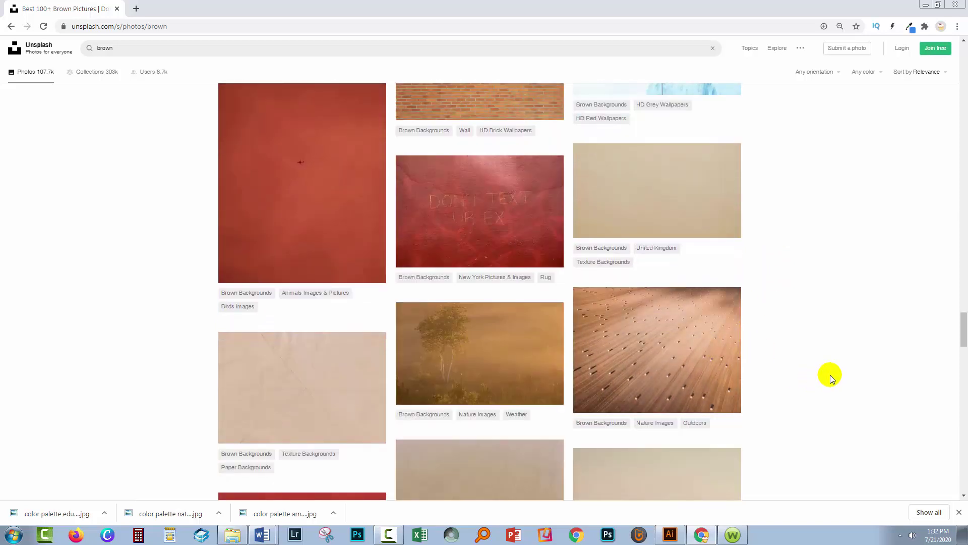
pyautogui.moveTo(962, 331); pyautogui.dragTo(957, 71)
pyautogui.scroll(-3, 354, 401)
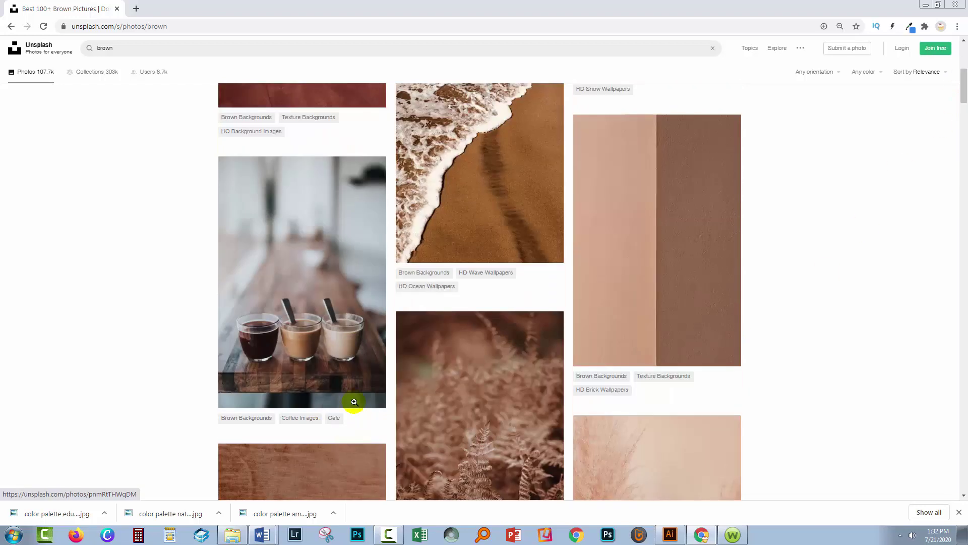